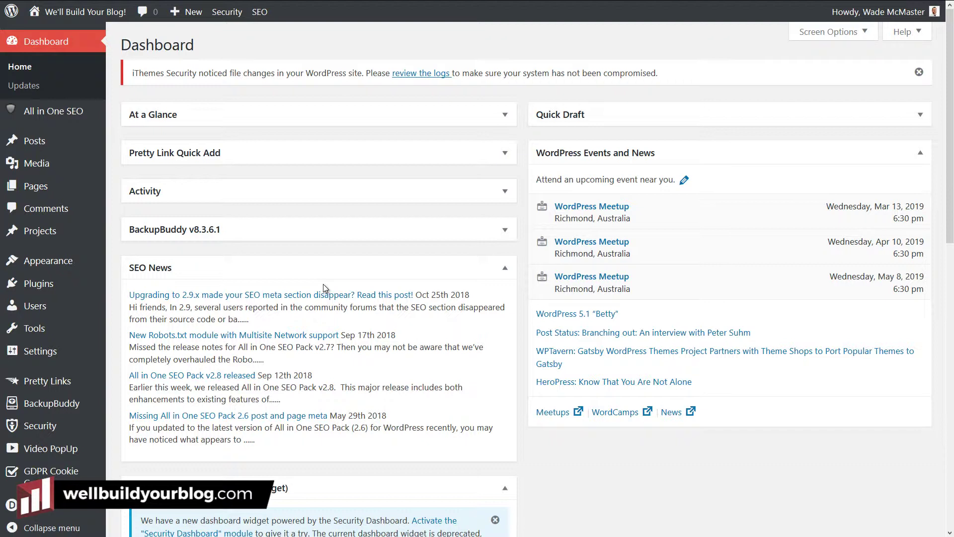
- Search Add Plugins for 'video pop', then narrow the results with the plugin author's name
mouse_move(77, 453)
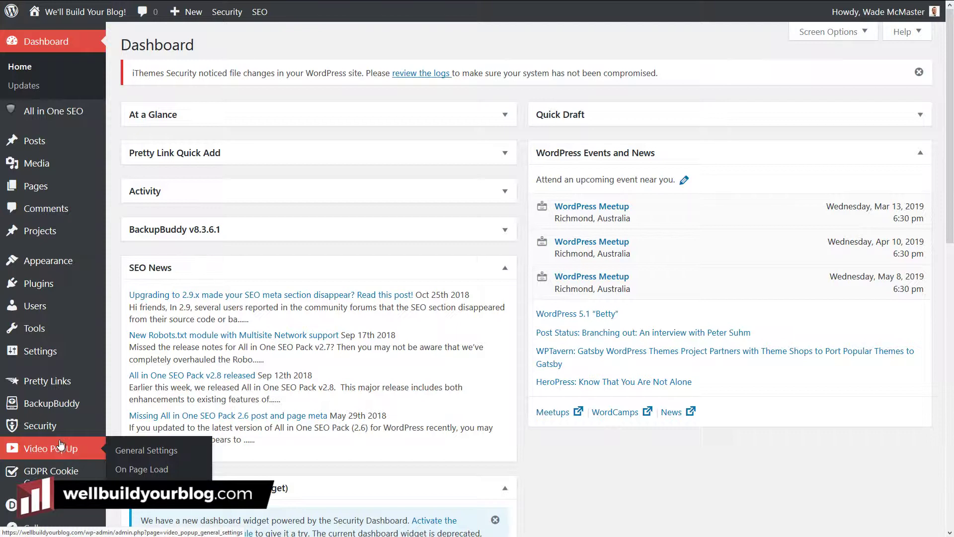
mouse_move(65, 284)
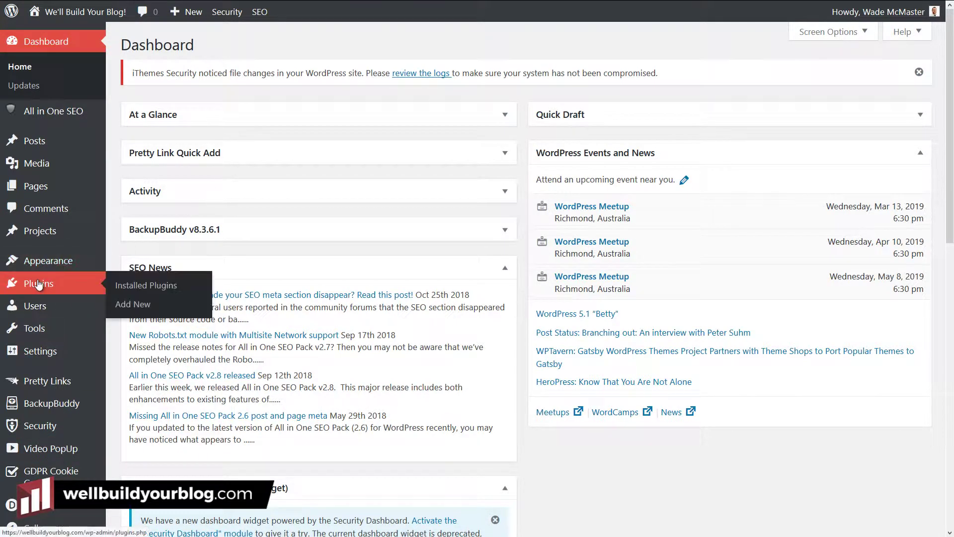
click(124, 305)
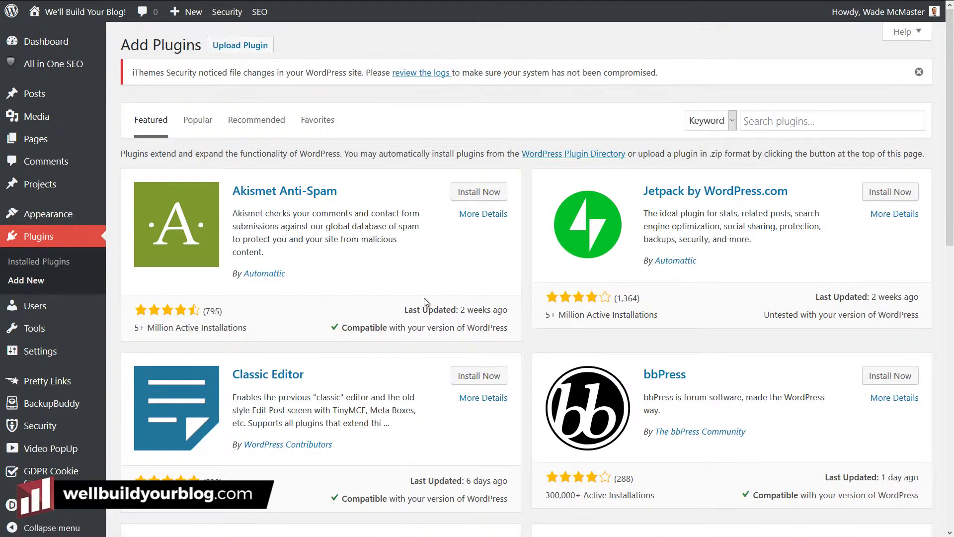
click(759, 127)
text(video pop up)
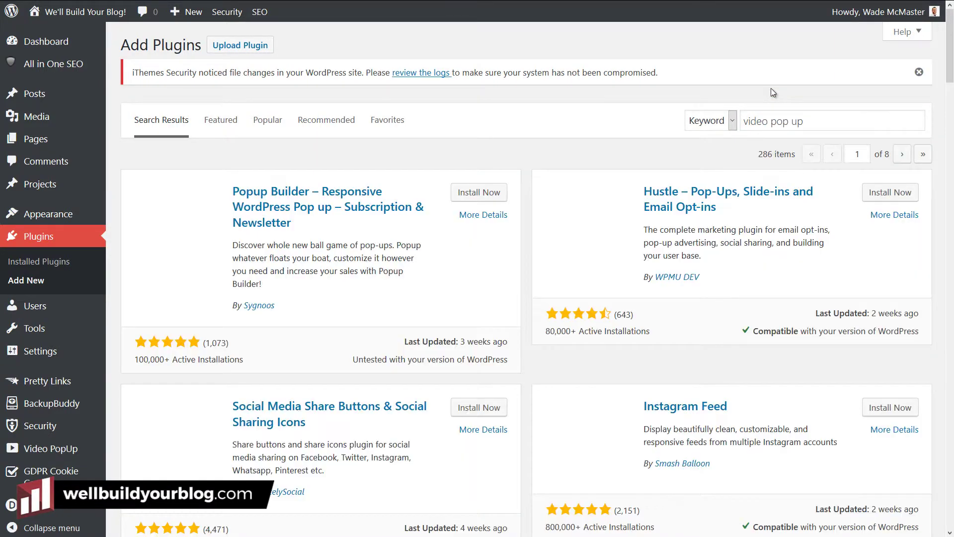
scroll(514, 198, down, 15)
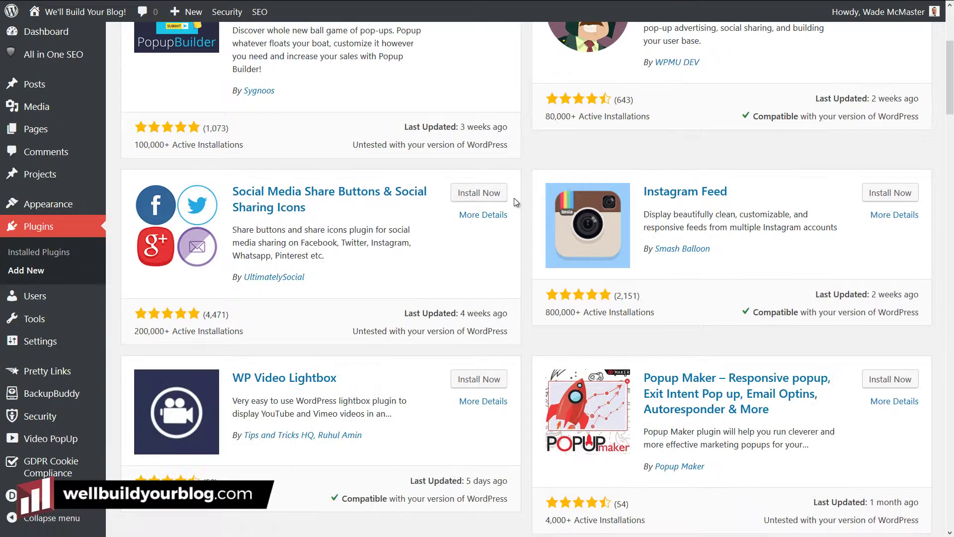
scroll(514, 198, down, 6)
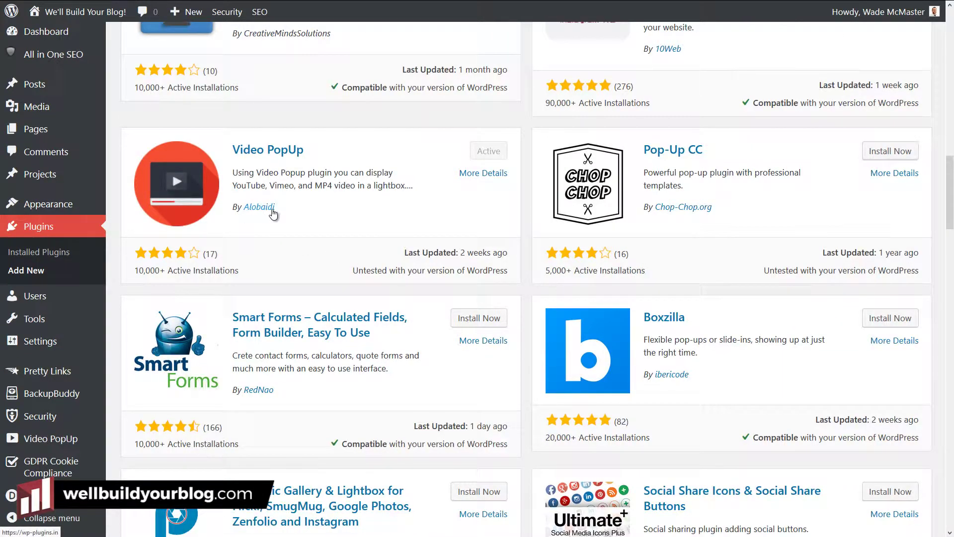
scroll(625, 234, up, 20)
scroll(720, 274, up, 4)
click(832, 119)
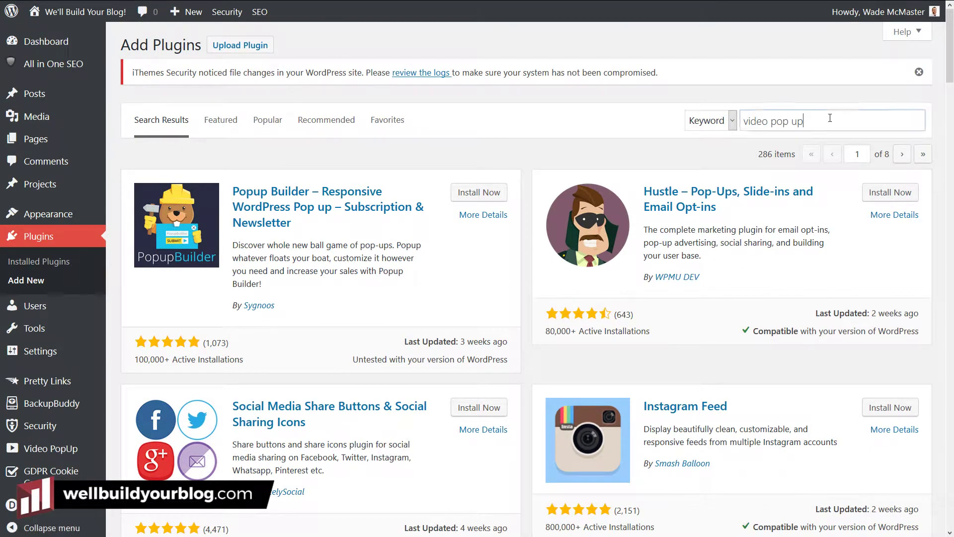
text(alob)
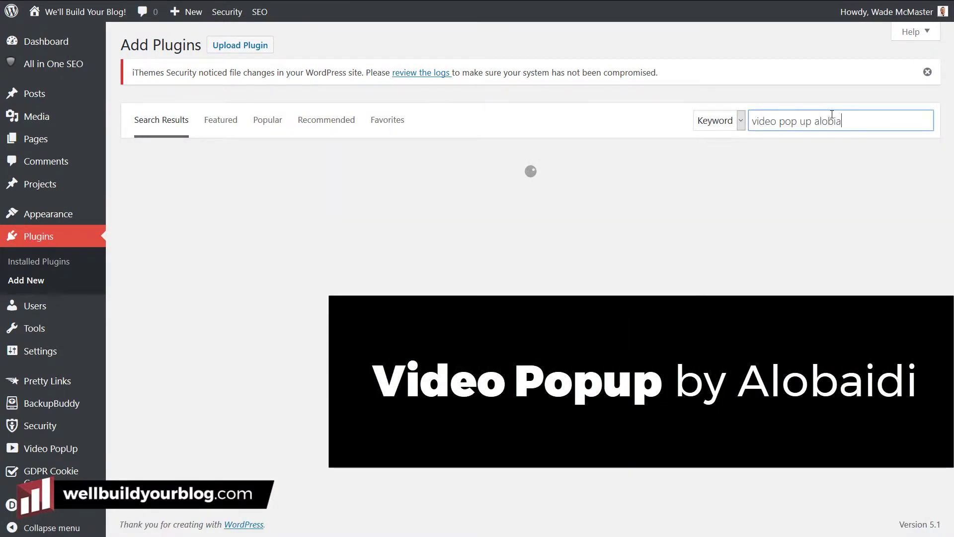
text(aidi)
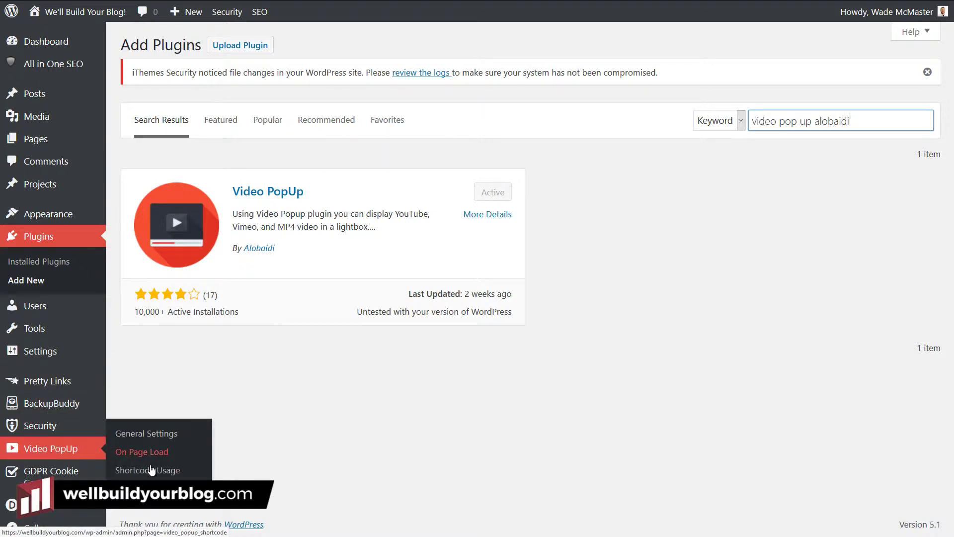
- Open Video PopUp's Shortcode Usage page and select the full video_popup shortcode with its attributes
click(204, 466)
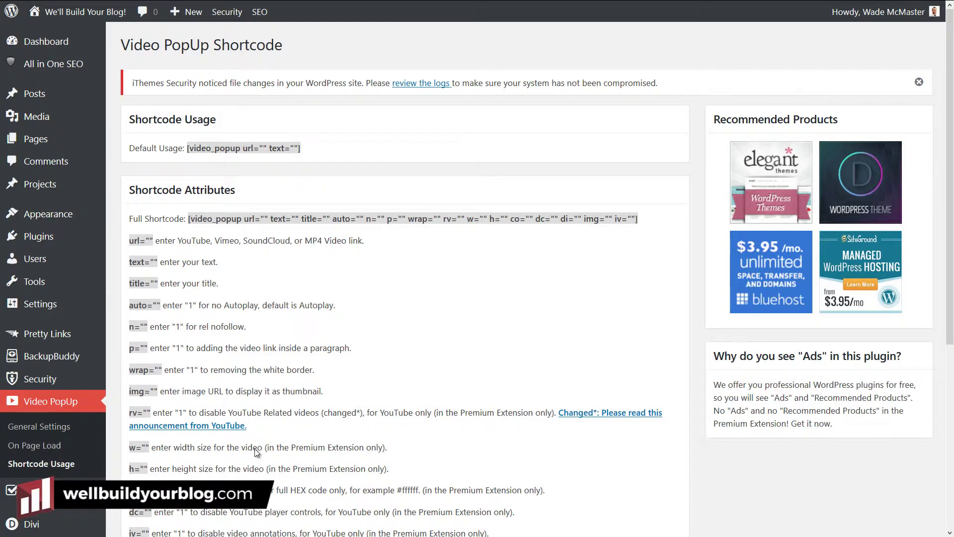
scroll(293, 366, down, 5)
scroll(200, 321, up, 4)
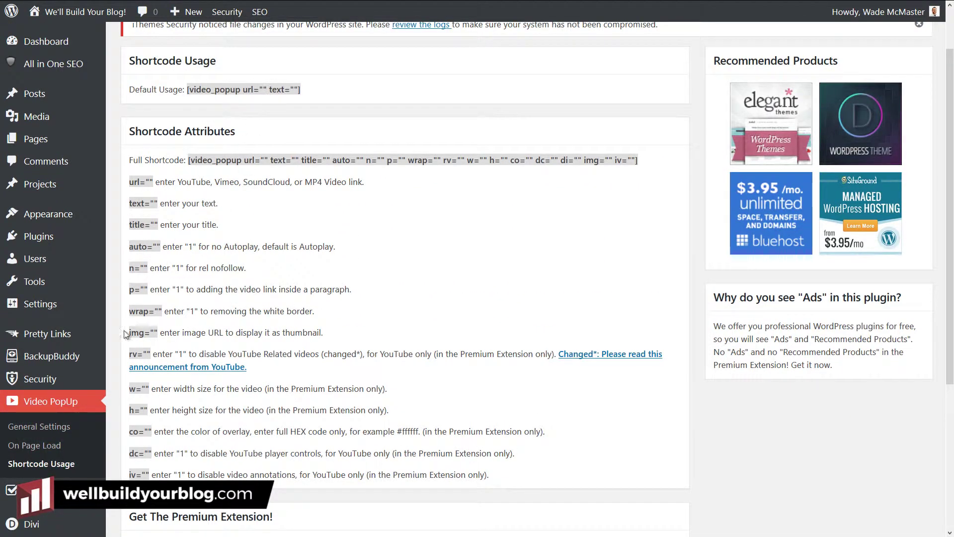
drag(190, 160, 629, 170)
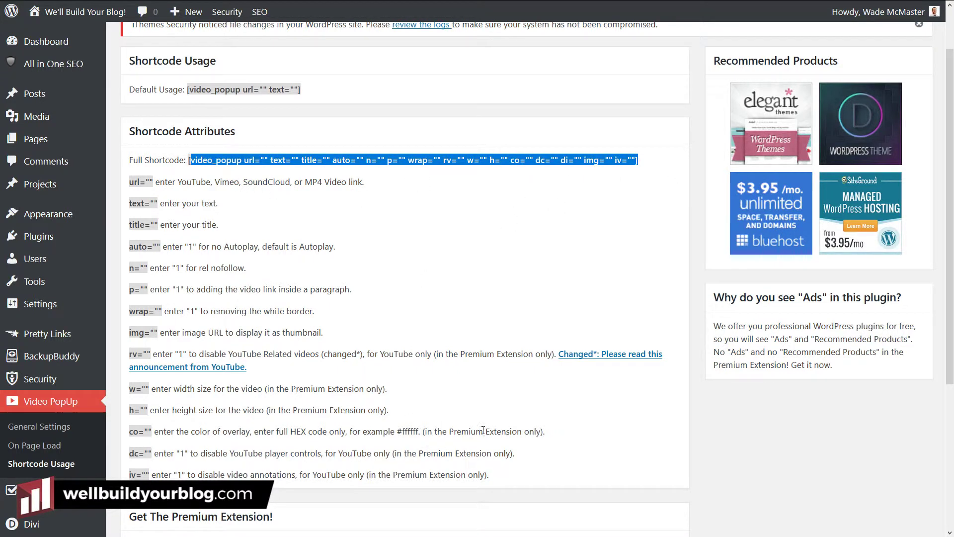
scroll(484, 431, up, 1)
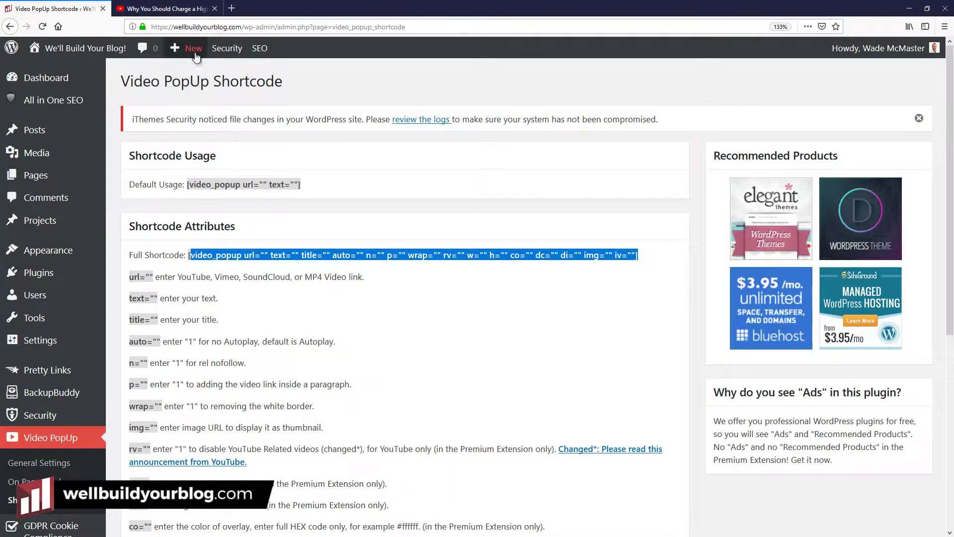
- Copy the YouTube video's URL from the address bar and return to the Add New Post tab
mouse_move(189, 48)
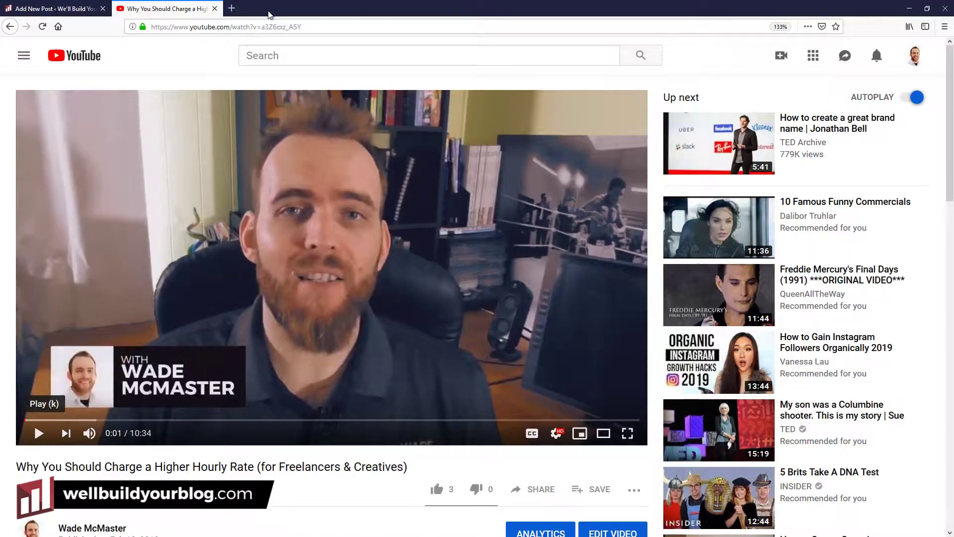
click(190, 27)
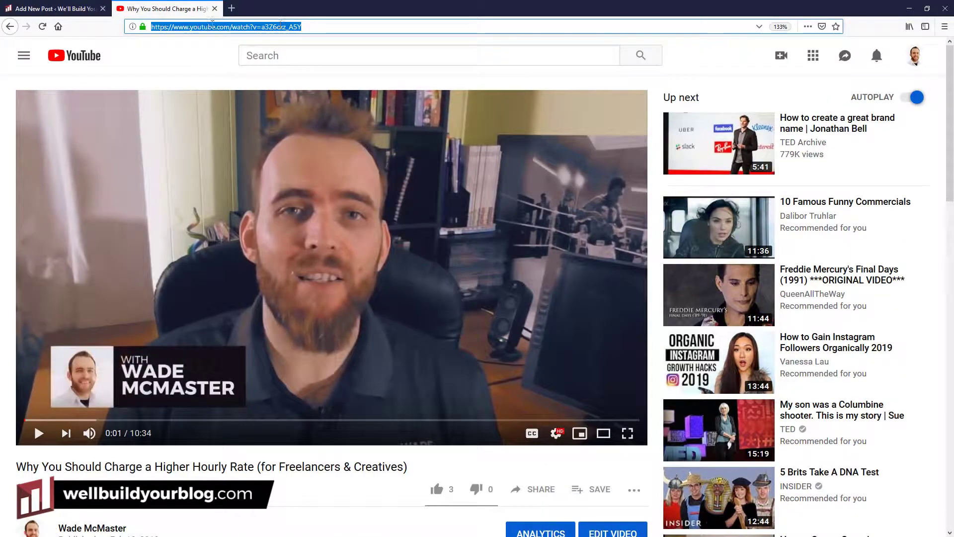
right_click(208, 27)
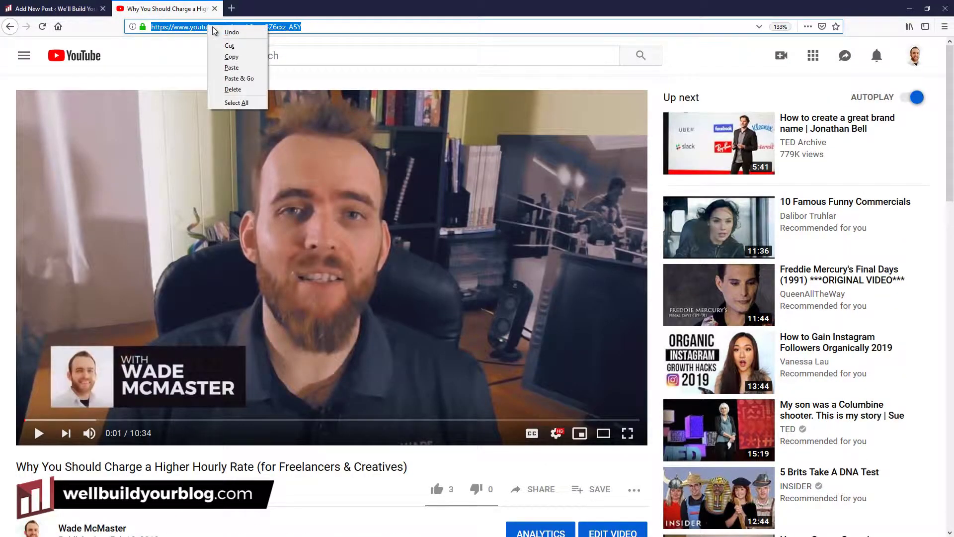
click(232, 57)
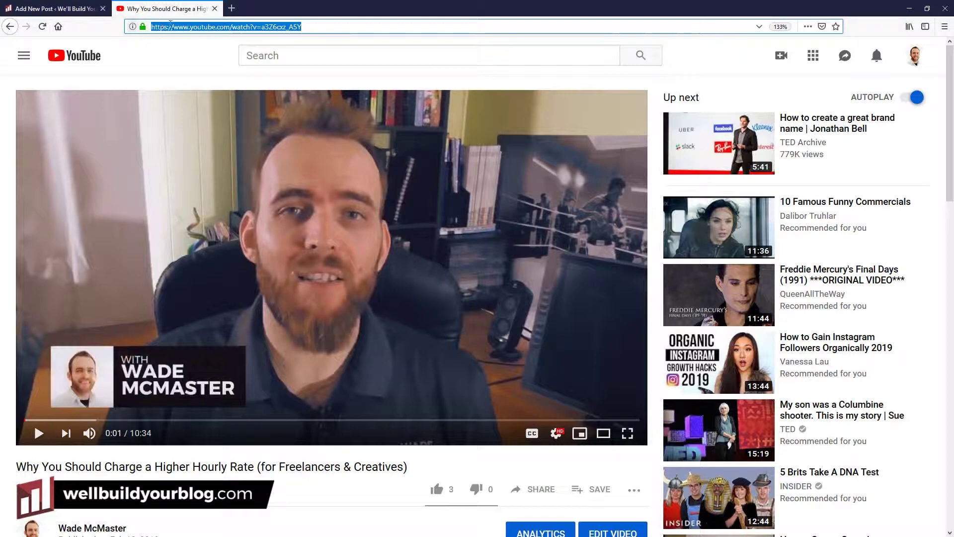
click(54, 9)
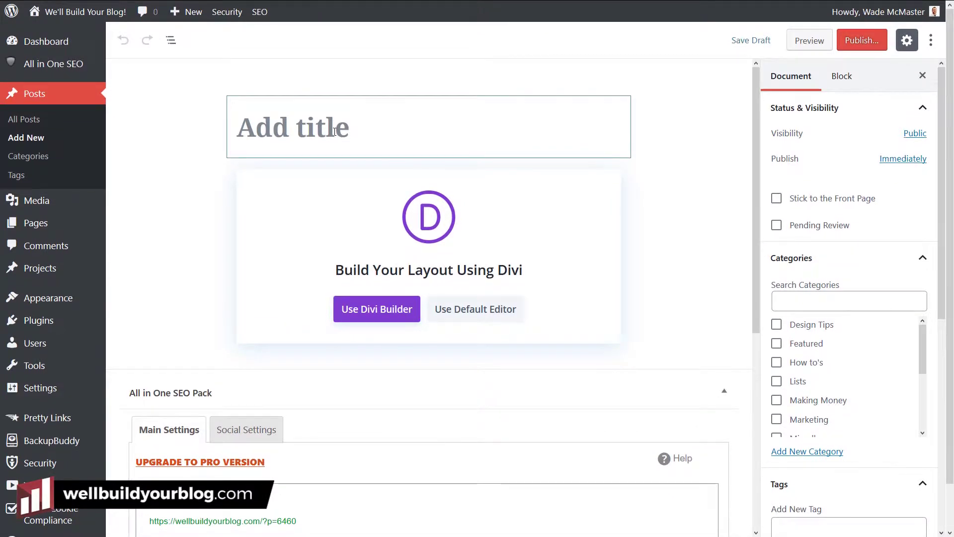
- Title the post 'Video Popup Post.' and type the paragraph sentence, correcting 'shoudl' to 'should'
click(334, 131)
text(Video Popup Post.)
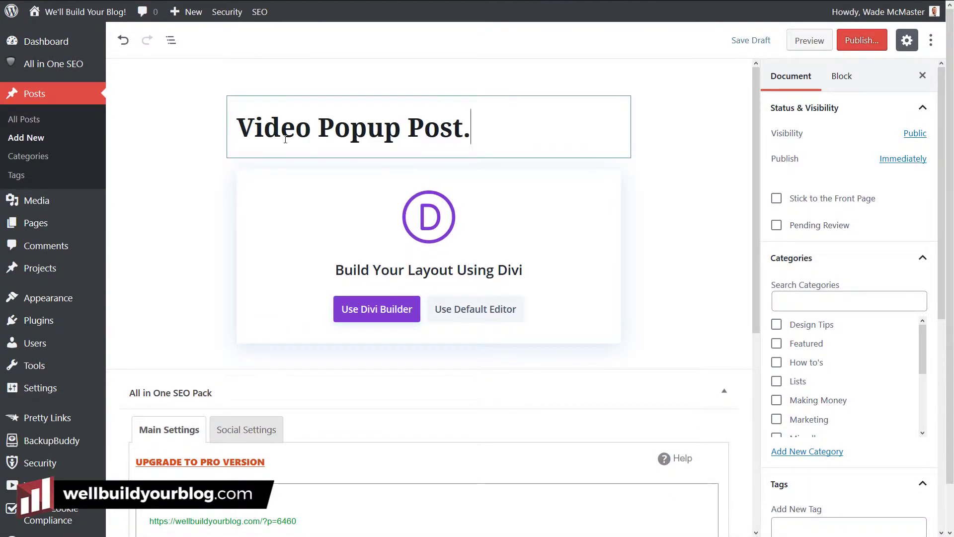
click(486, 311)
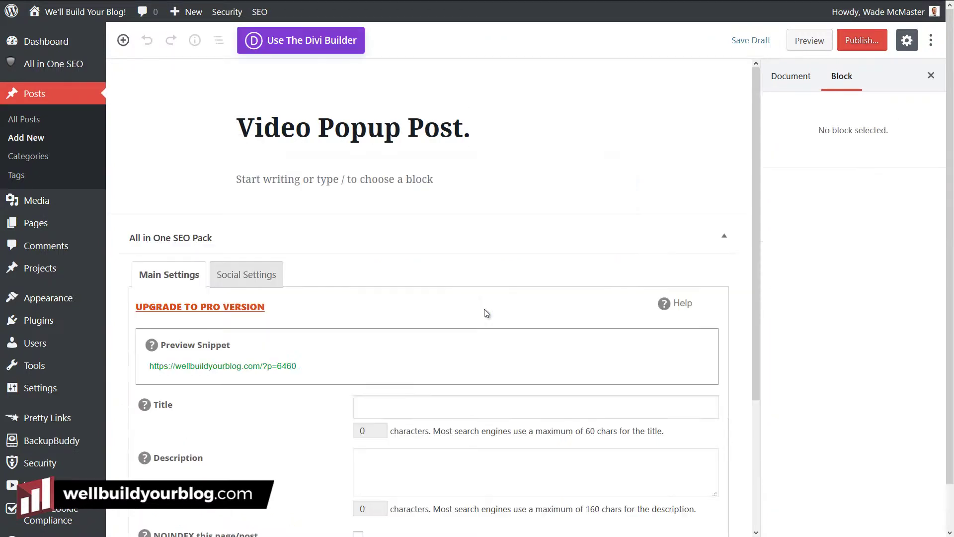
click(308, 179)
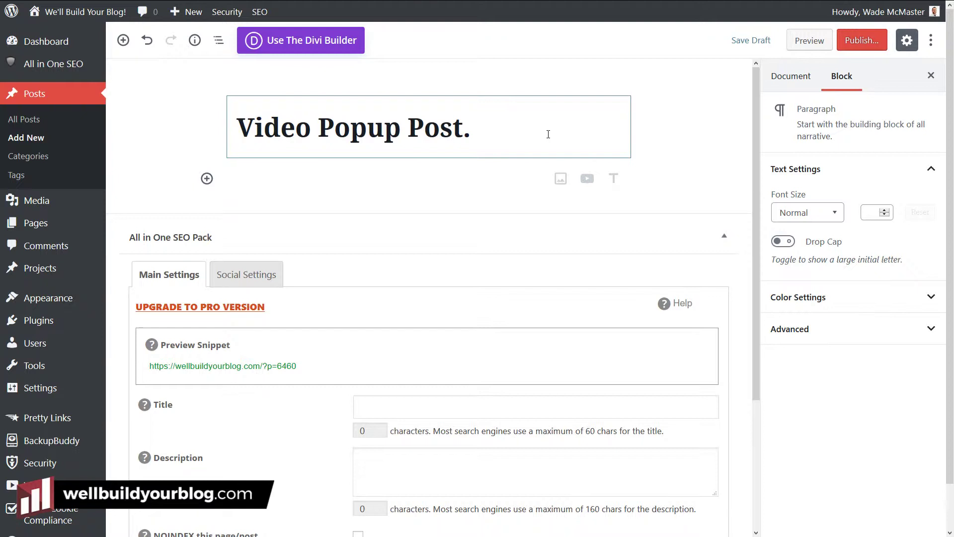
text(This i)
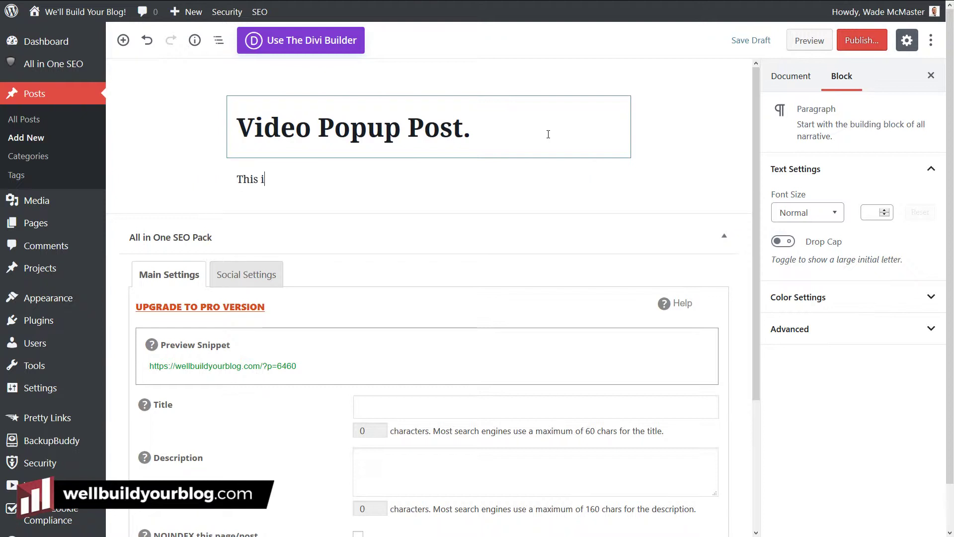
text(s a video you shoudl c)
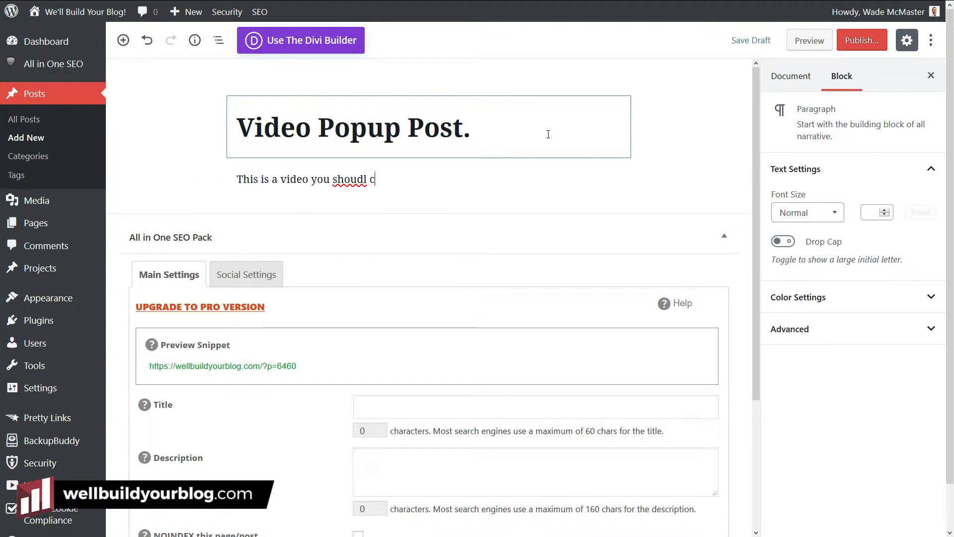
text(je)
text(eck out - clickhere.)
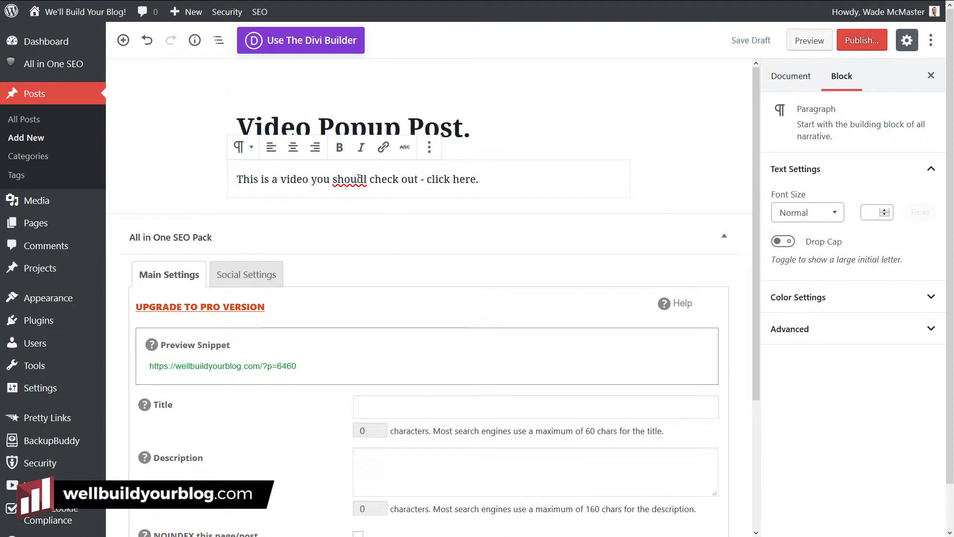
drag(357, 179, 368, 179)
text(ld)
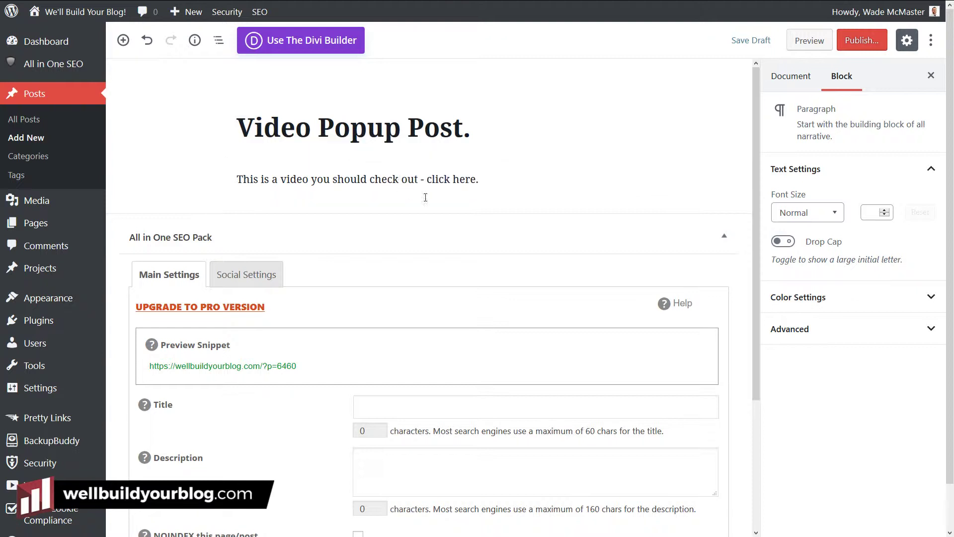
- Link the words 'click here' to the copied YouTube video URL
drag(476, 179, 429, 180)
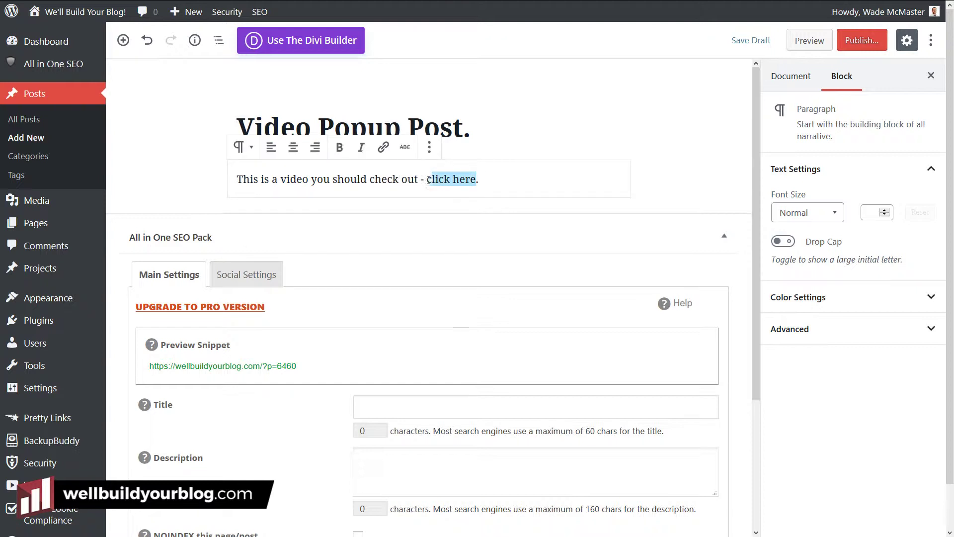
click(383, 147)
right_click(372, 206)
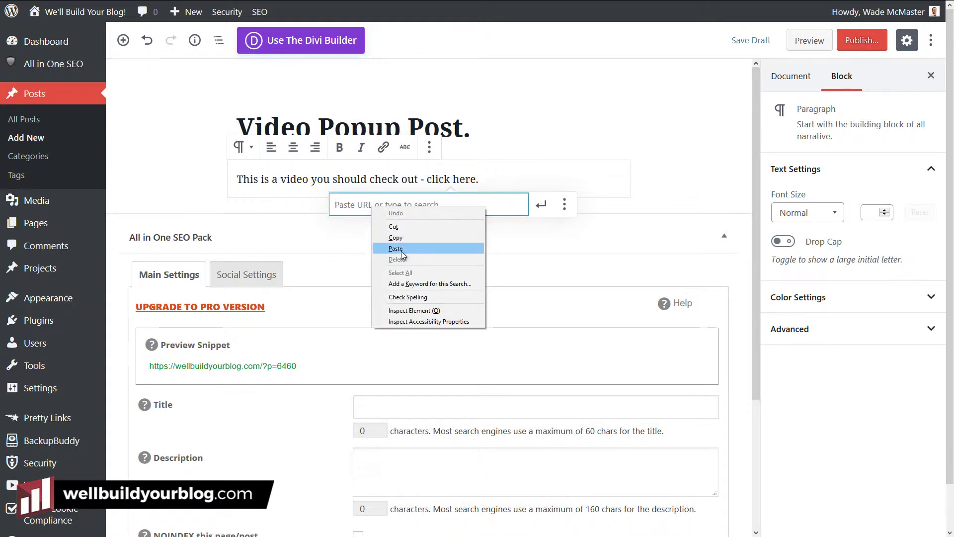
click(398, 249)
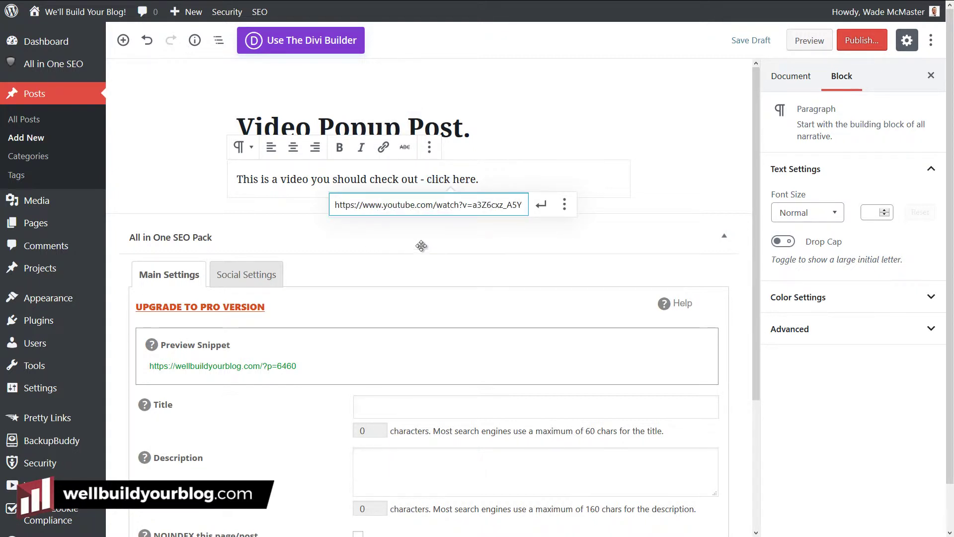
click(540, 207)
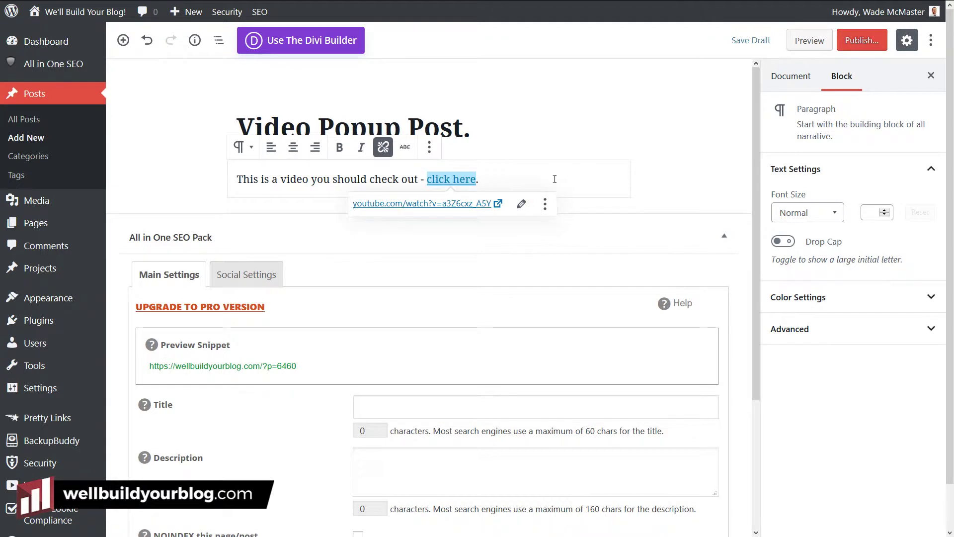
click(542, 170)
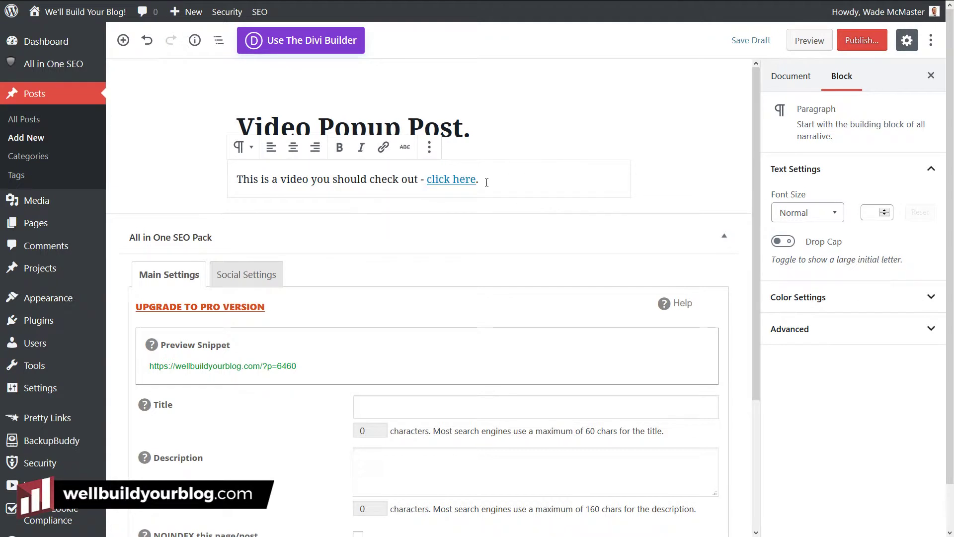
- Add class="vp-a" to the click here link in the paragraph's HTML, then return to visual editing
click(430, 148)
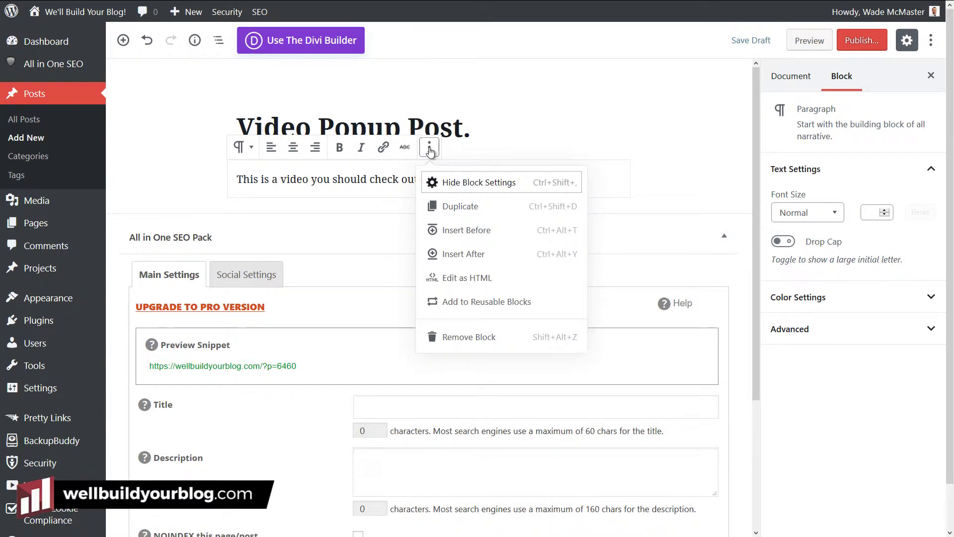
click(462, 280)
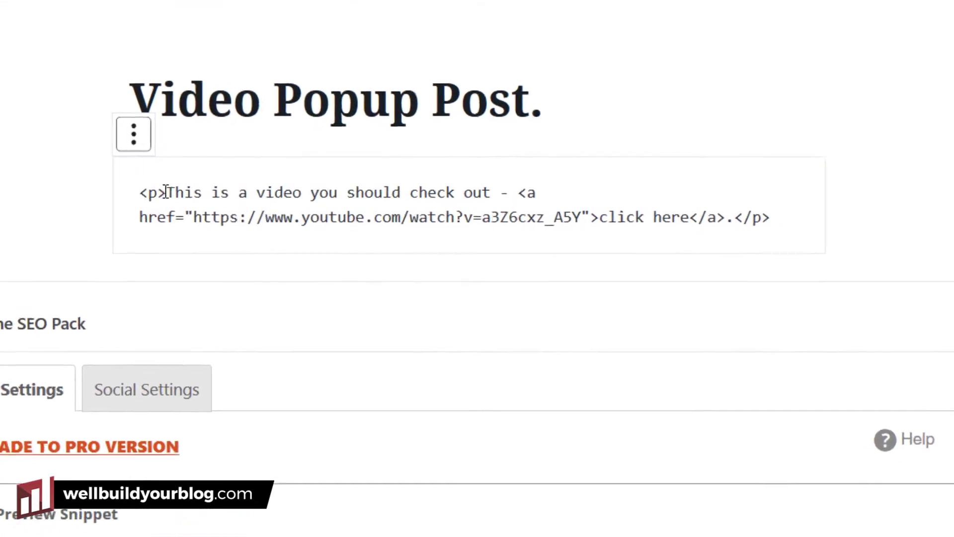
click(590, 217)
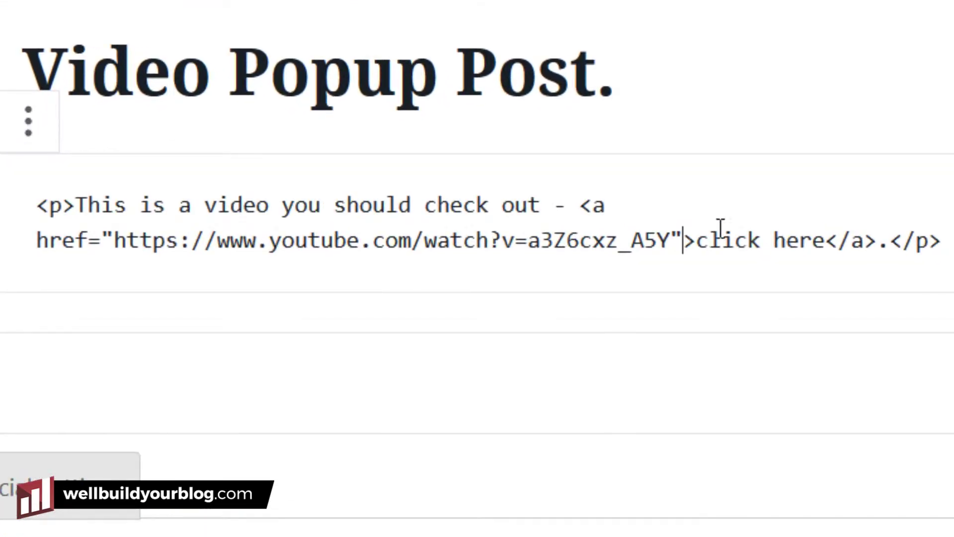
text(cl)
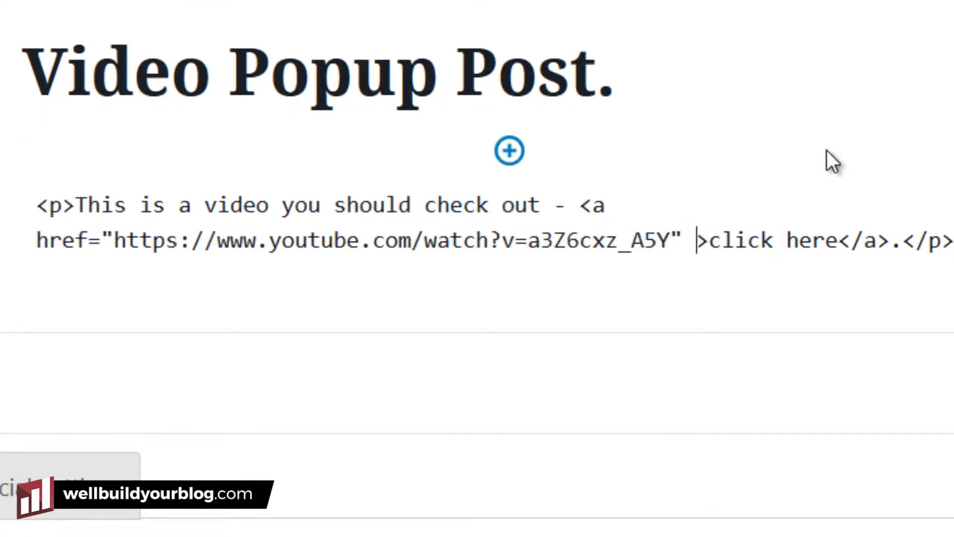
text(ass)
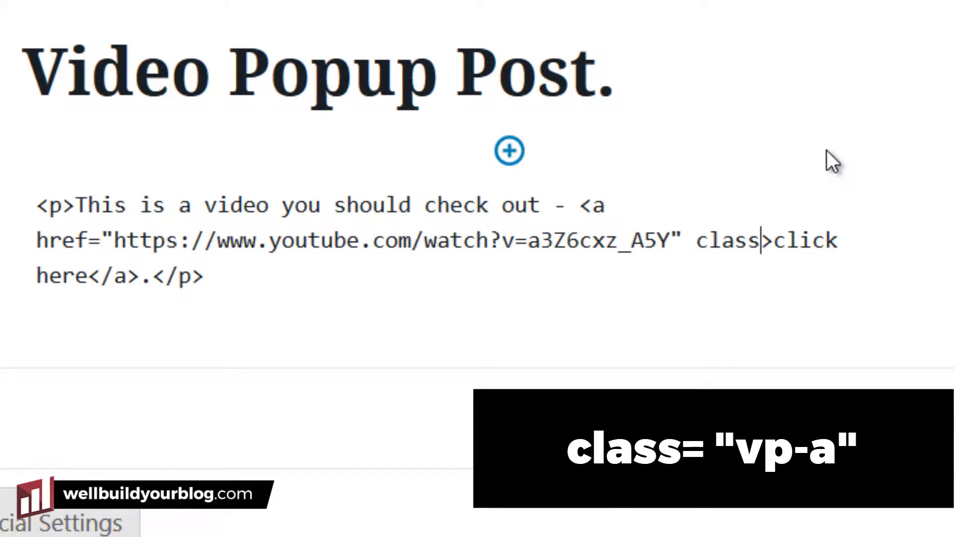
text(=")
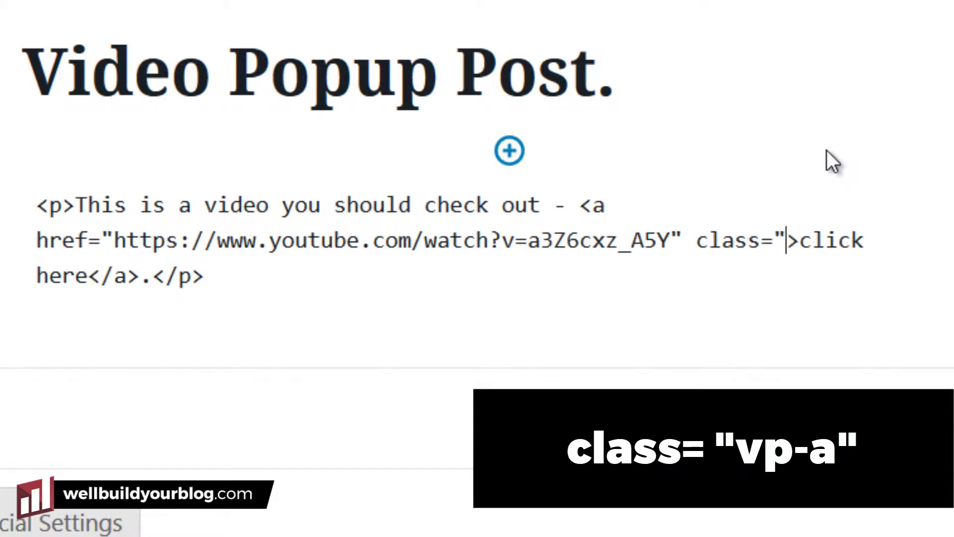
text(vp-)
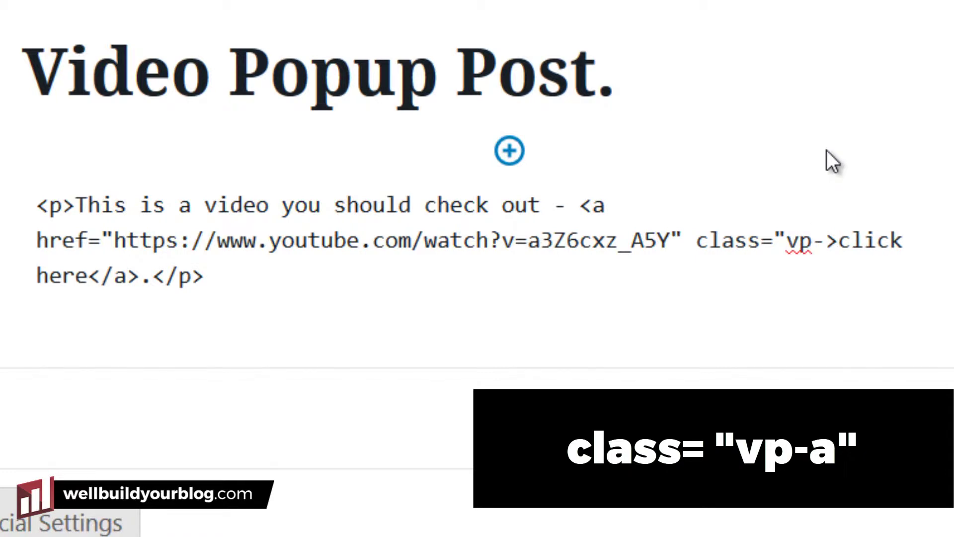
text(a")
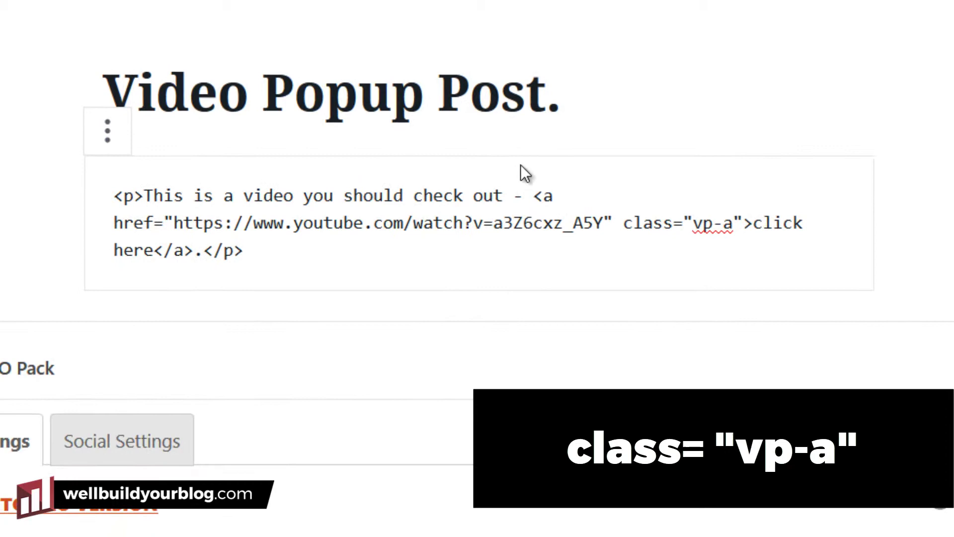
click(131, 146)
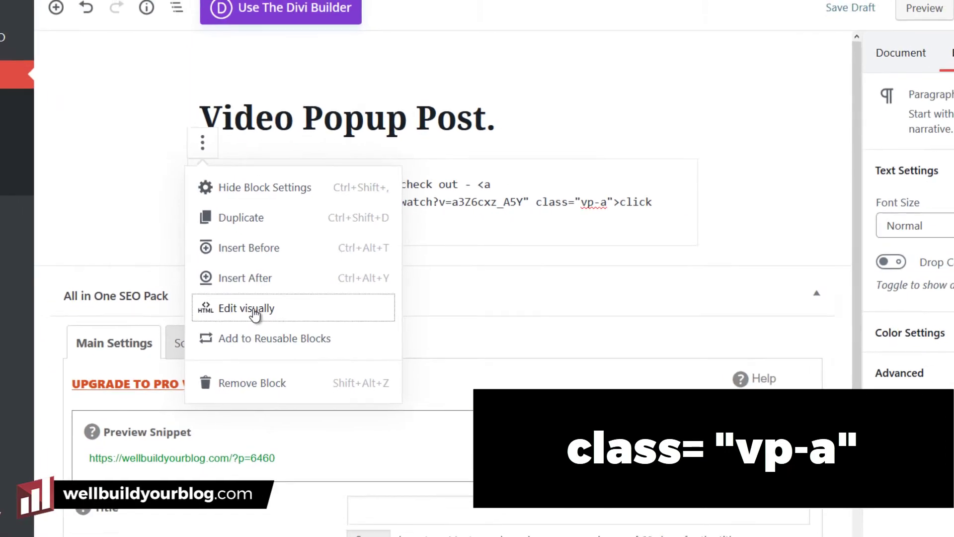
click(203, 383)
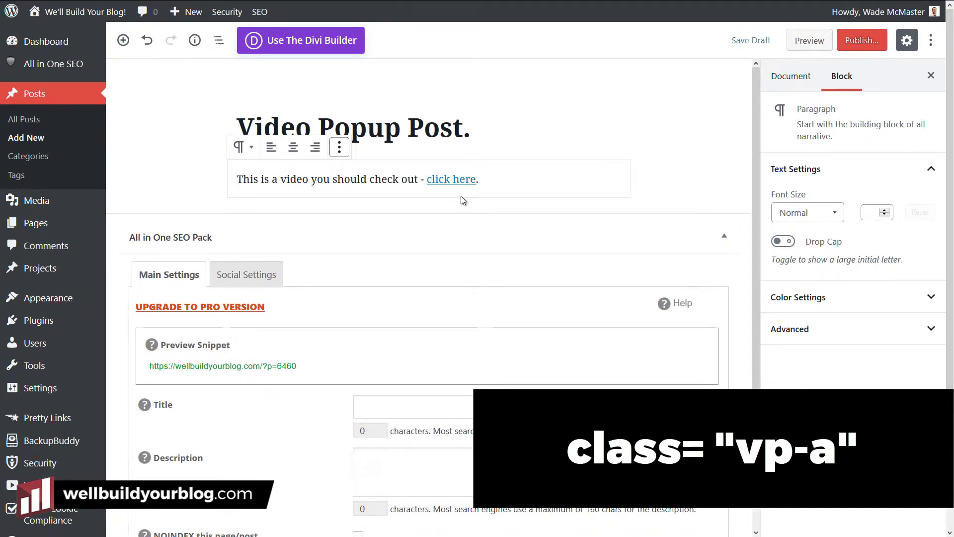
- Save the draft and preview it, checking that 'click here' opens the YouTube video popup
click(746, 41)
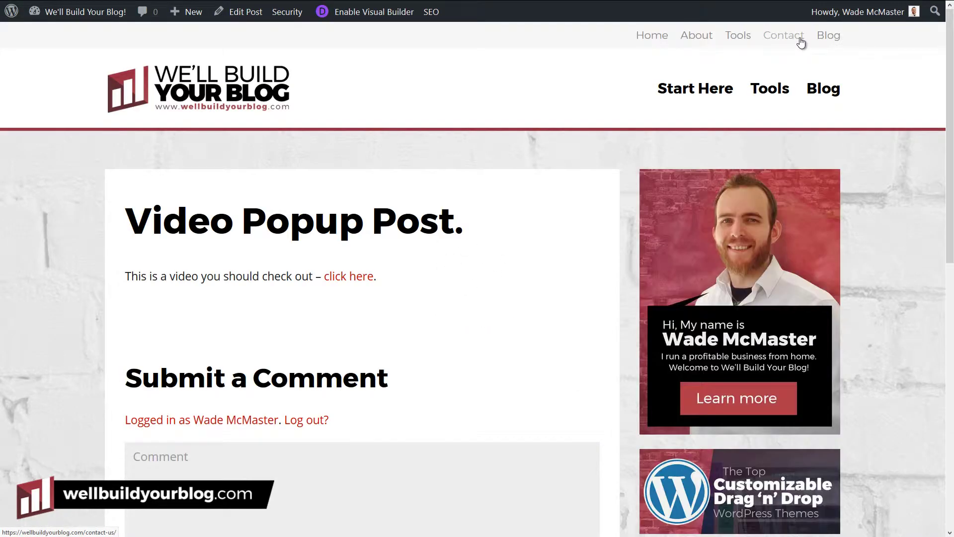
click(346, 279)
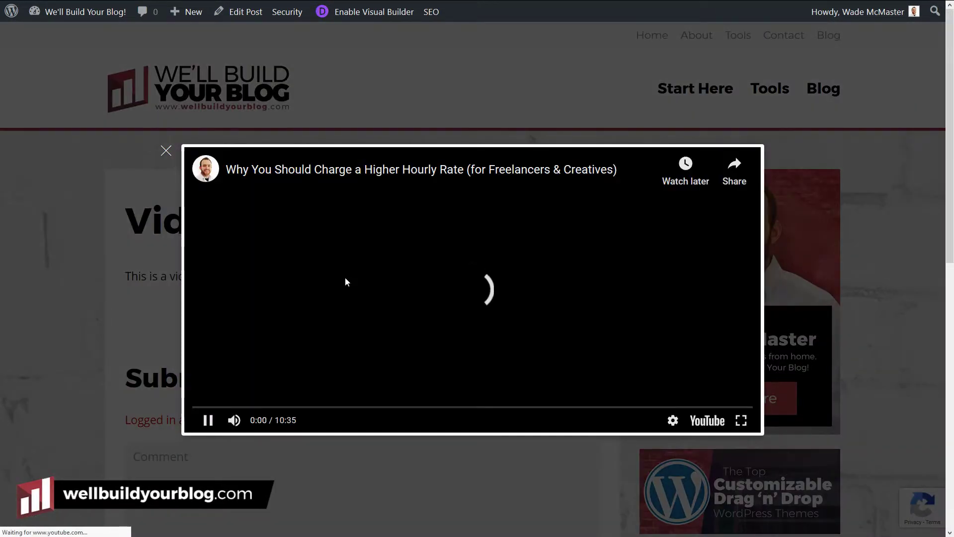
click(167, 153)
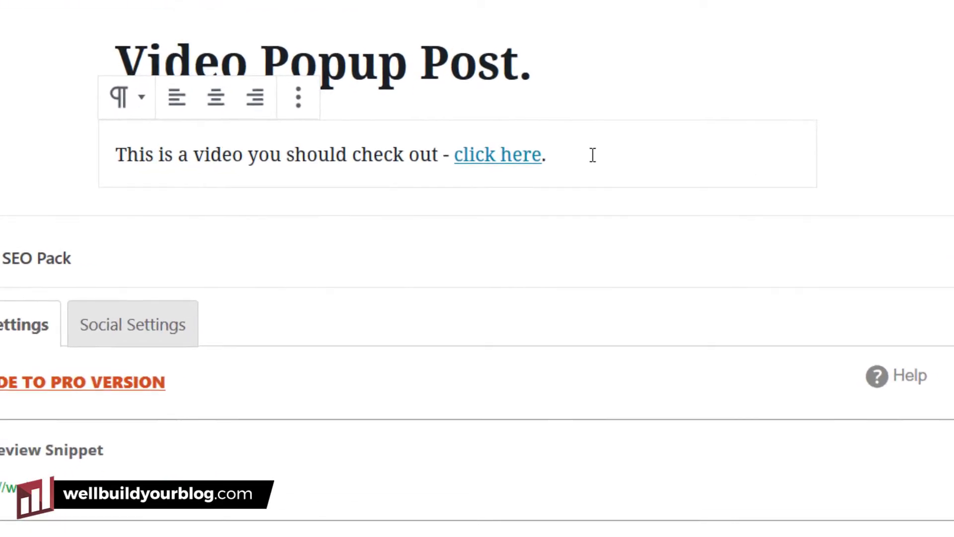
- Select exactly the class="vp-a" attribute in the paragraph's HTML, then switch back to visual editing
click(516, 153)
click(464, 89)
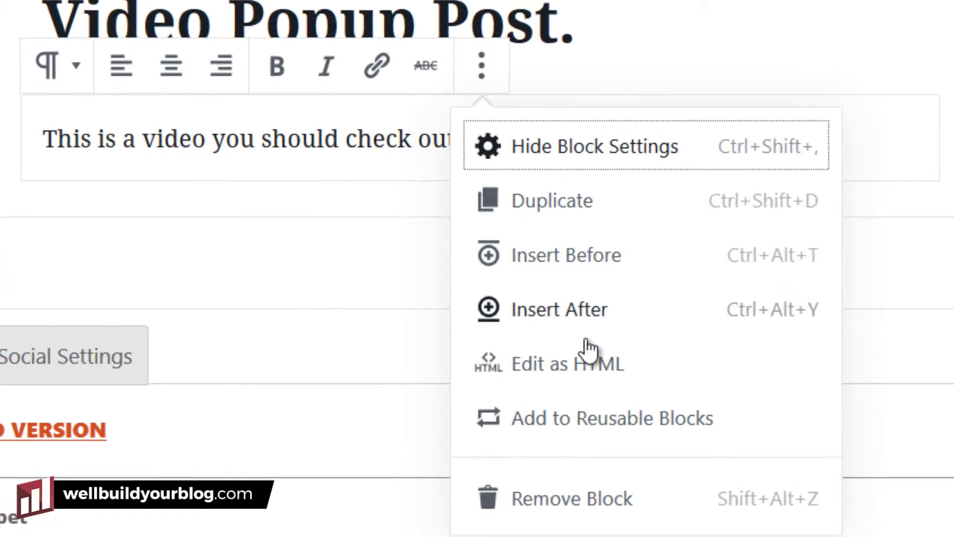
click(590, 351)
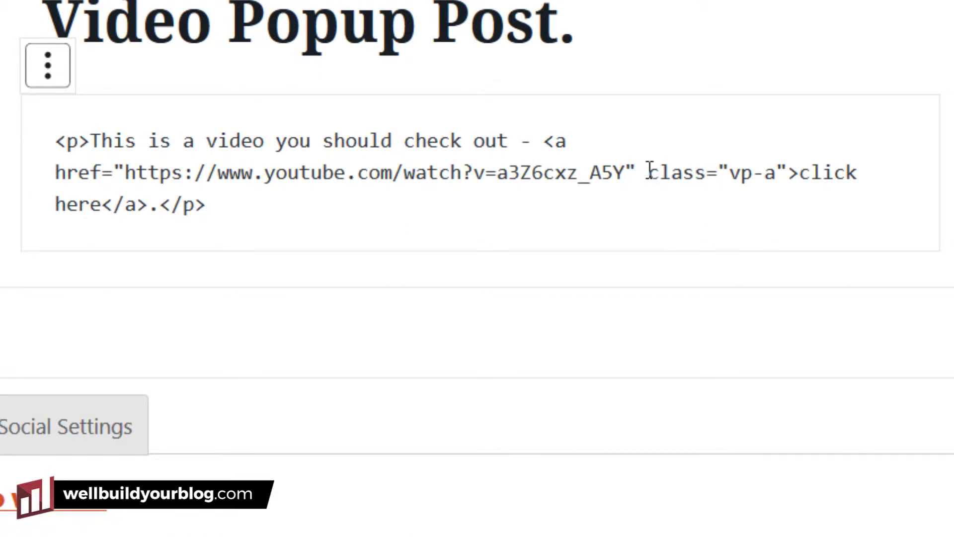
mouse_move(648, 170)
mouse_down()
mouse_move(791, 172)
mouse_move(636, 178)
mouse_up()
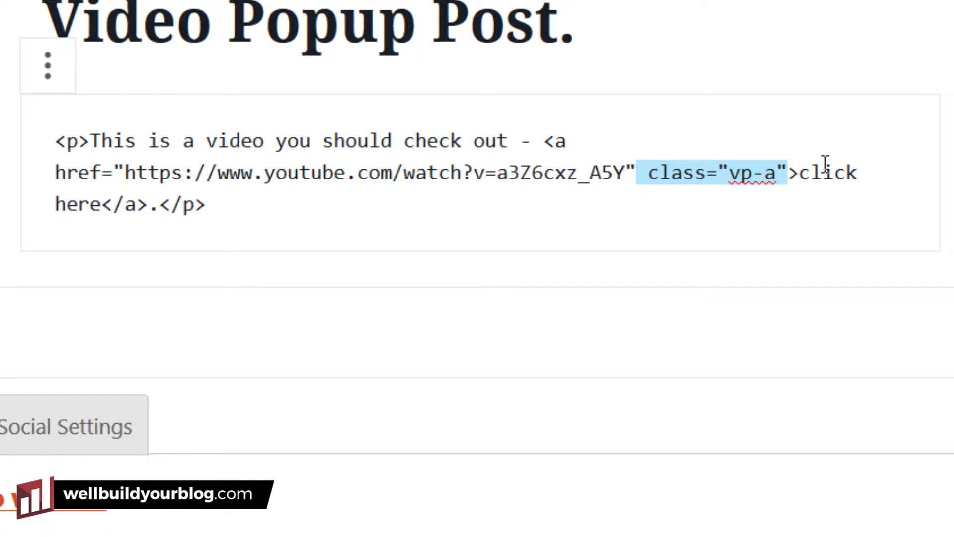
click(782, 169)
drag(790, 172, 649, 174)
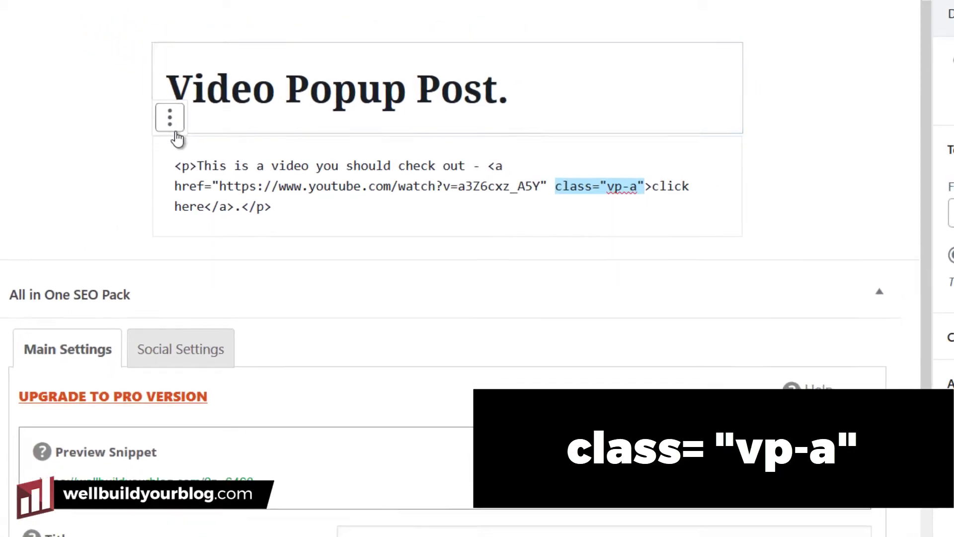
click(155, 112)
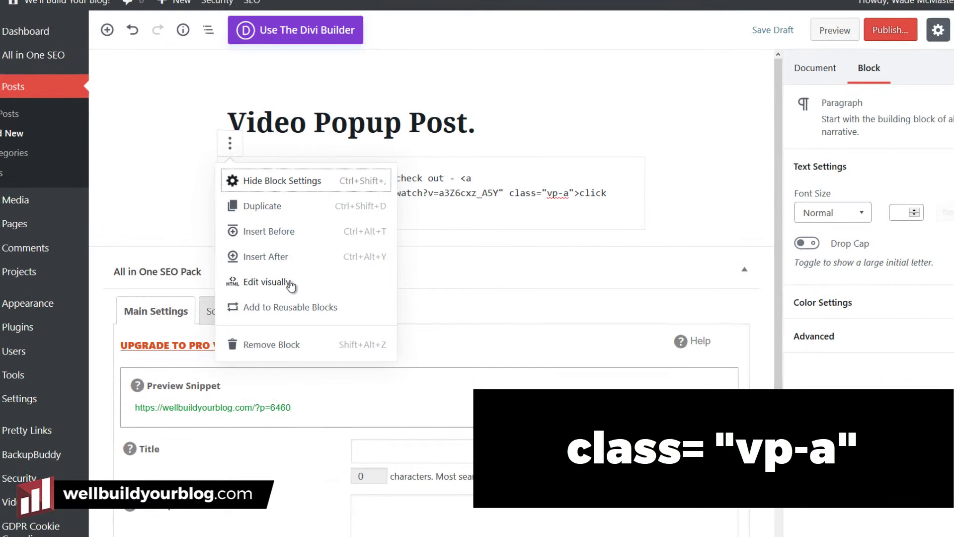
click(281, 293)
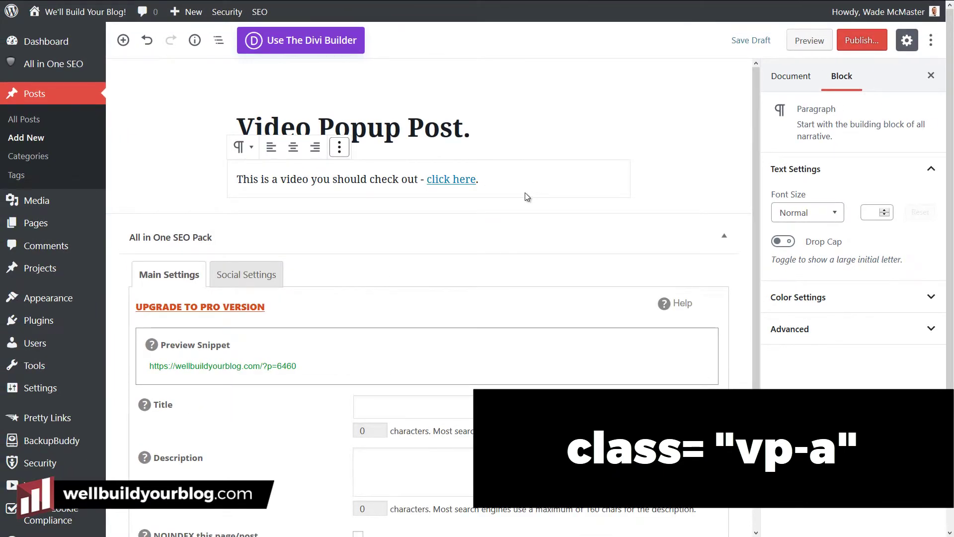
scroll(518, 180, down, 2)
scroll(518, 180, up, 2)
- Add an Image block below the paragraph and insert the Whey Protein powder photo from the Media Library
click(508, 181)
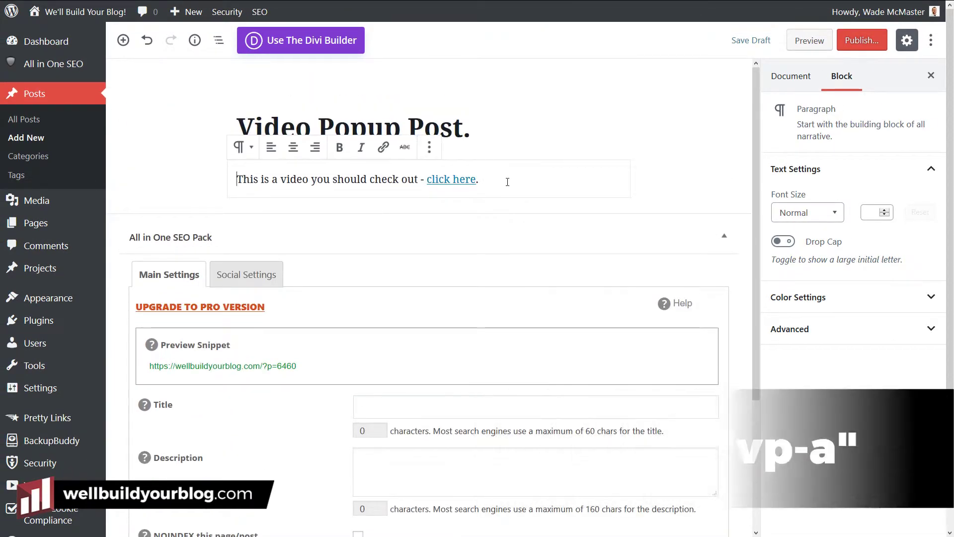
key(Return)
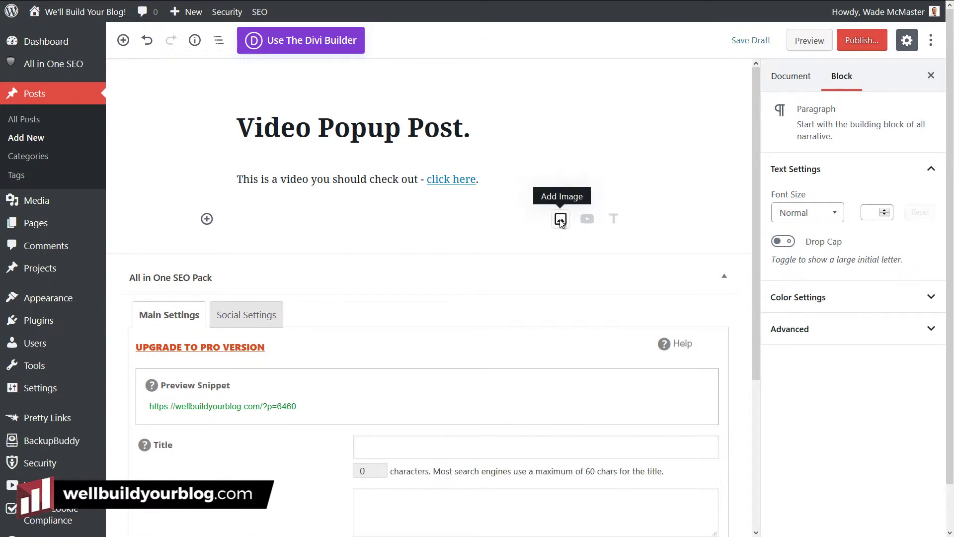
click(560, 219)
click(476, 288)
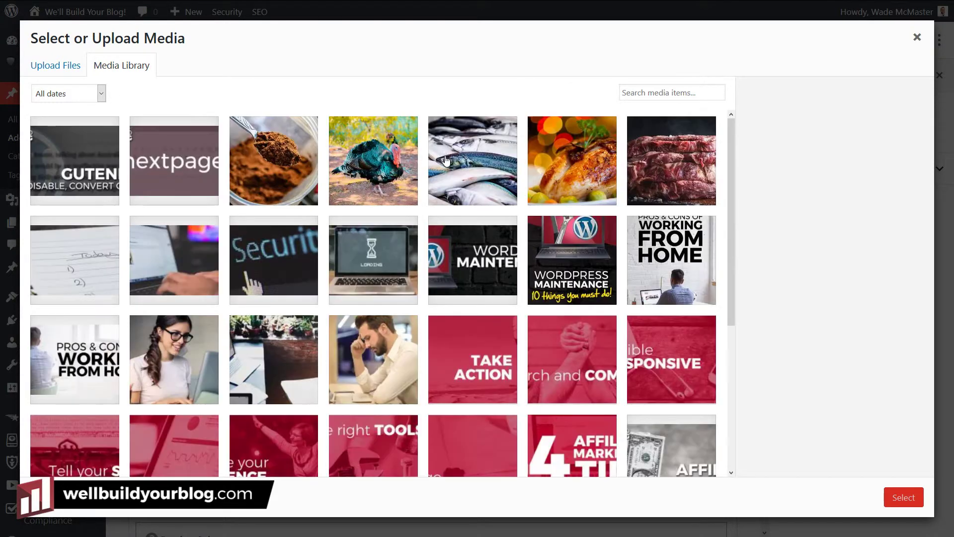
click(318, 150)
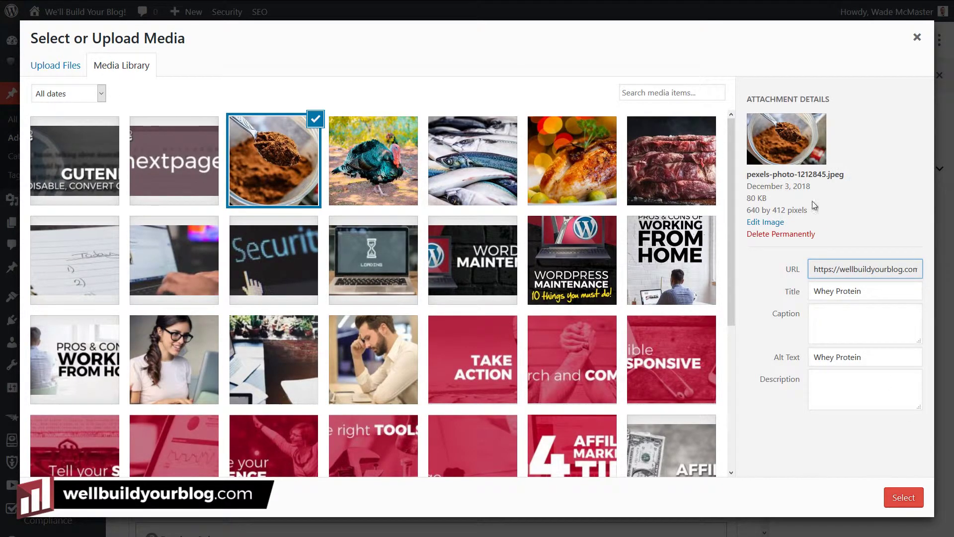
click(904, 498)
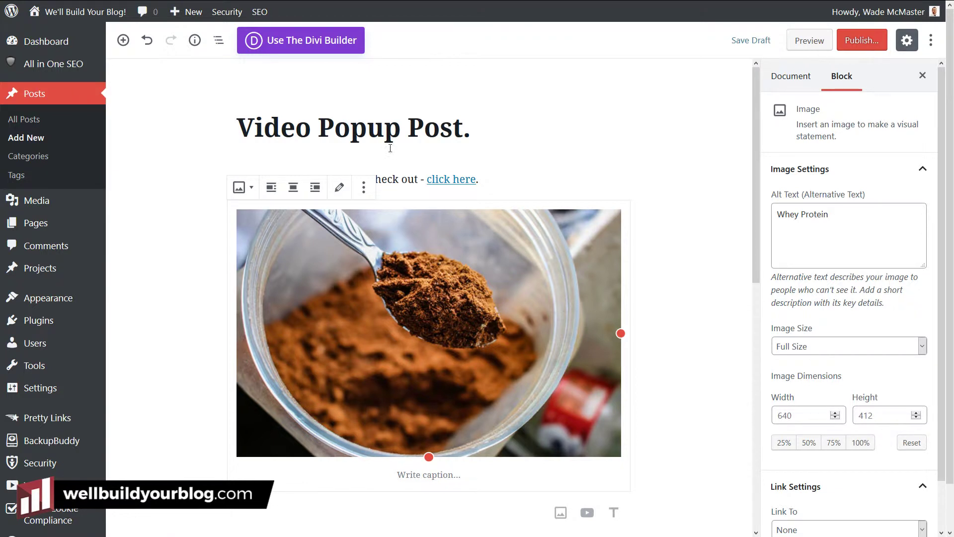
- Set the image's Link To as Custom URL and paste the YouTube video address
scroll(774, 438, down, 1)
click(802, 478)
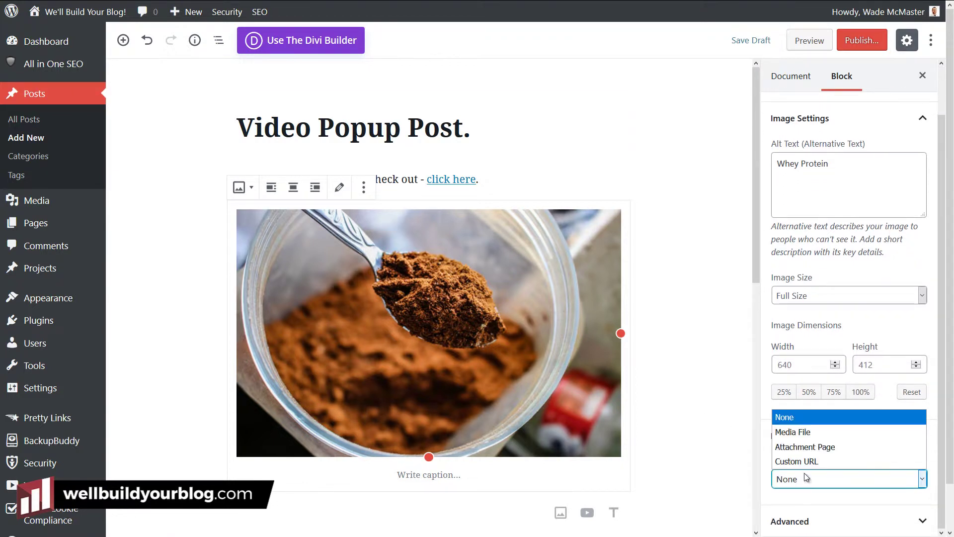
click(807, 463)
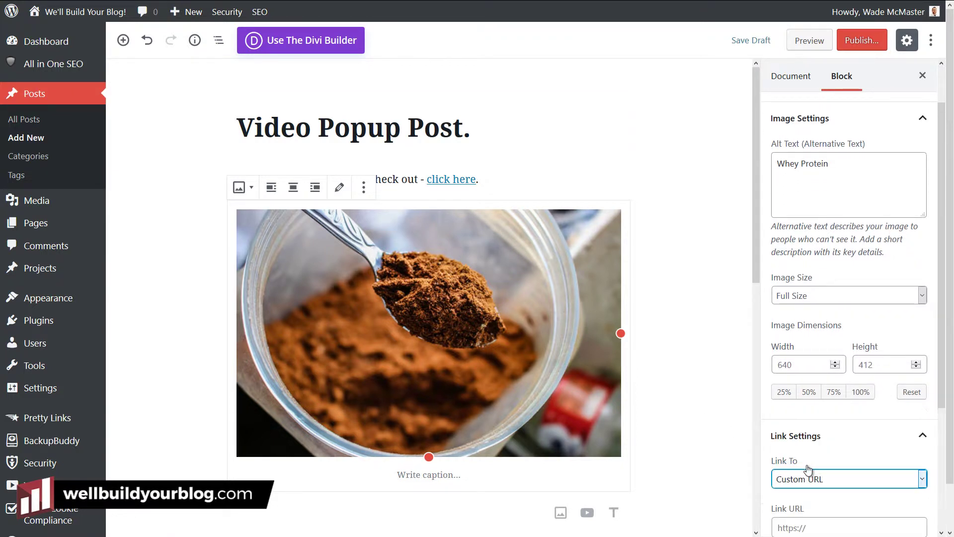
click(811, 526)
right_click(813, 526)
click(702, 365)
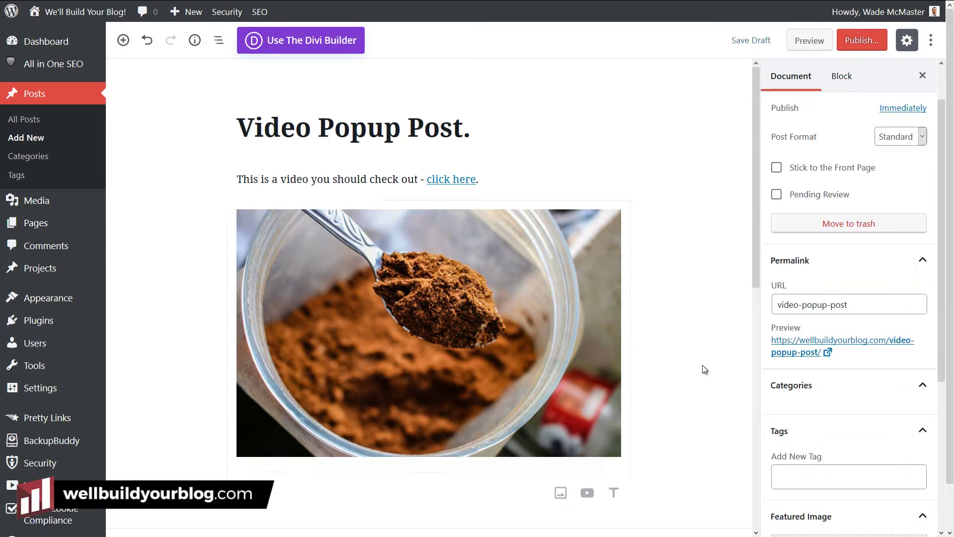
scroll(706, 368, down, 5)
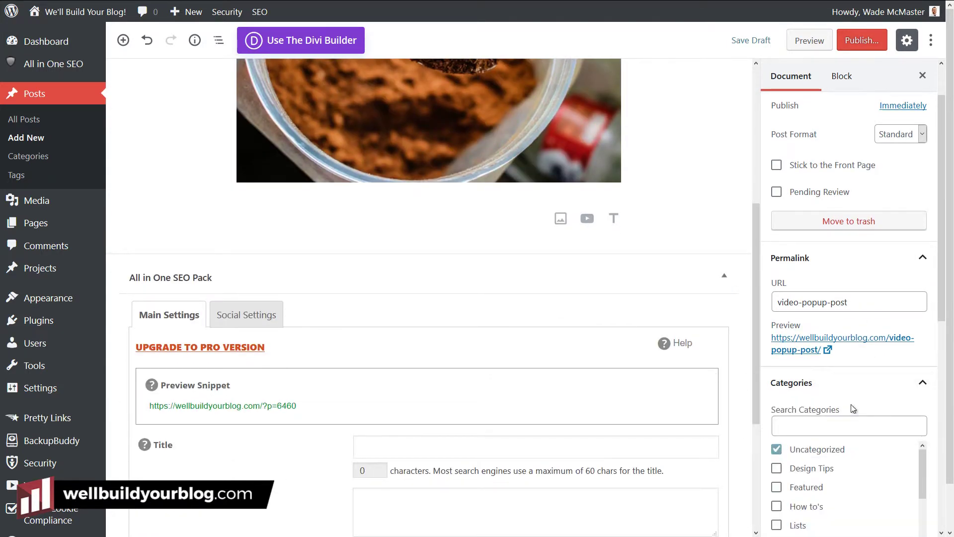
scroll(852, 277, down, 5)
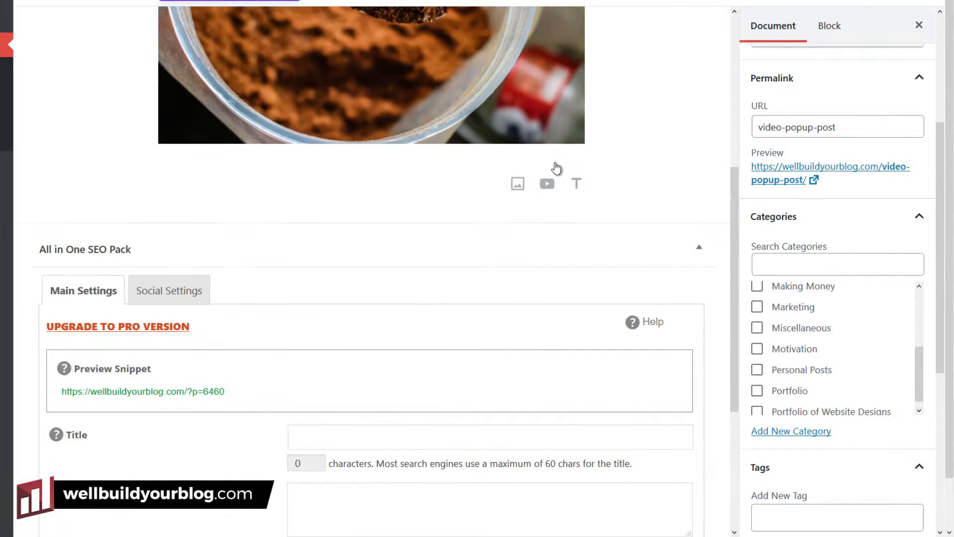
click(556, 168)
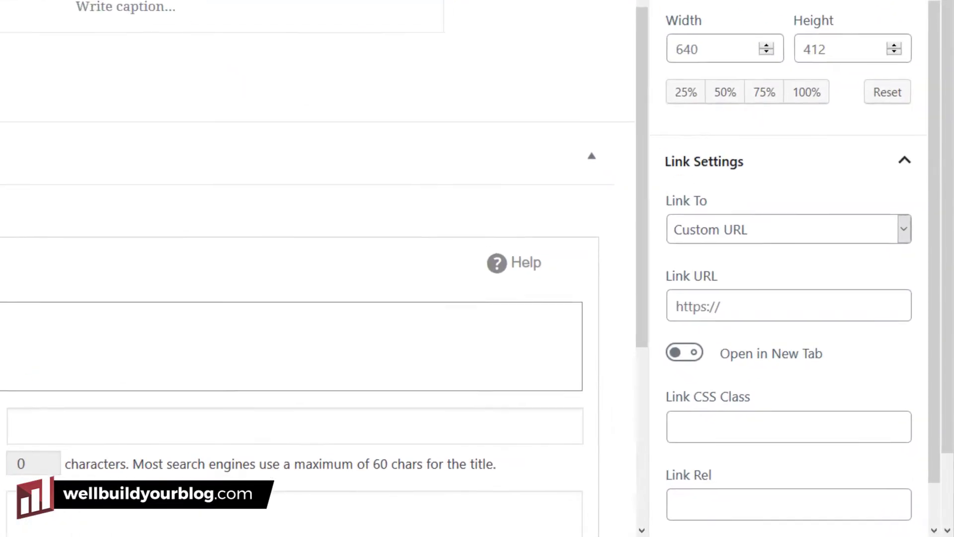
click(792, 259)
right_click(676, 237)
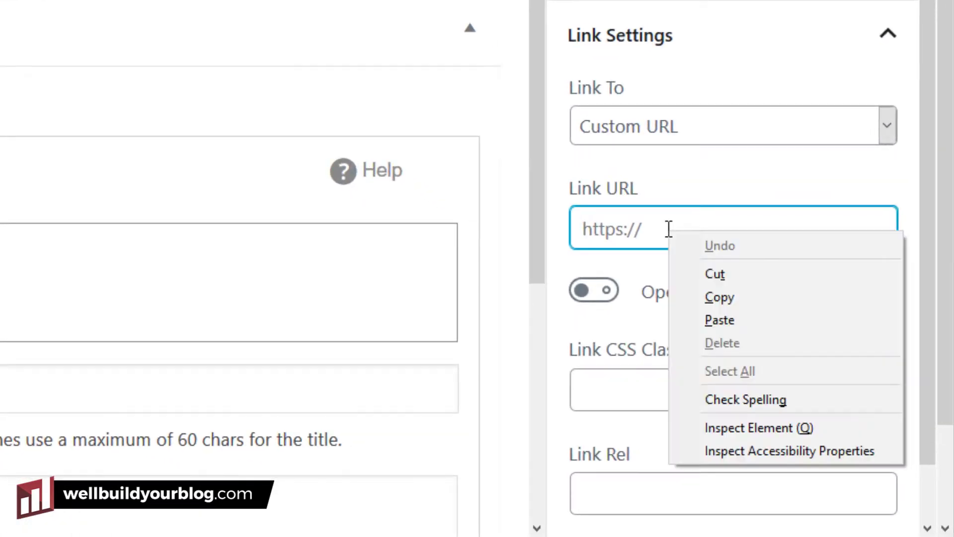
click(745, 332)
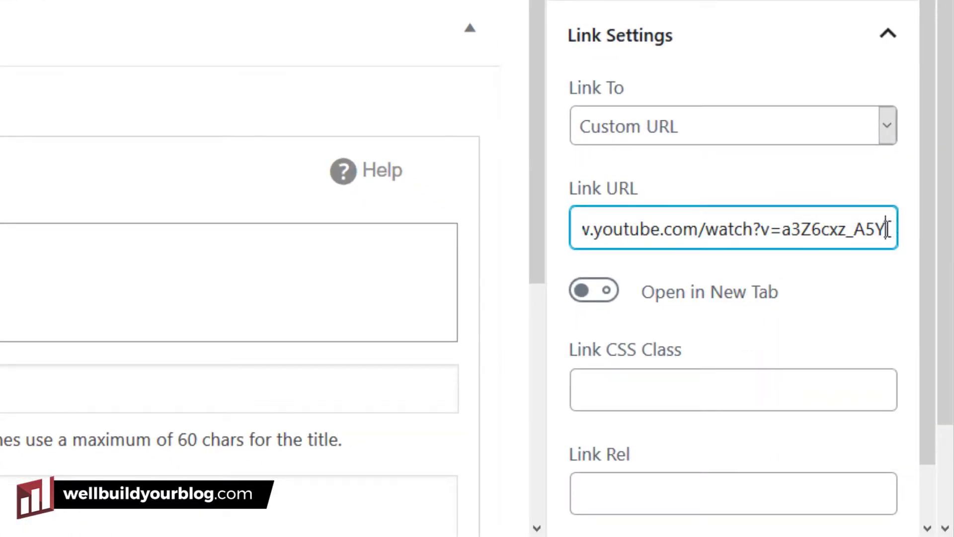
- Give the image link the CSS class vp-a and save the draft with a preview
key(ctrl+a)
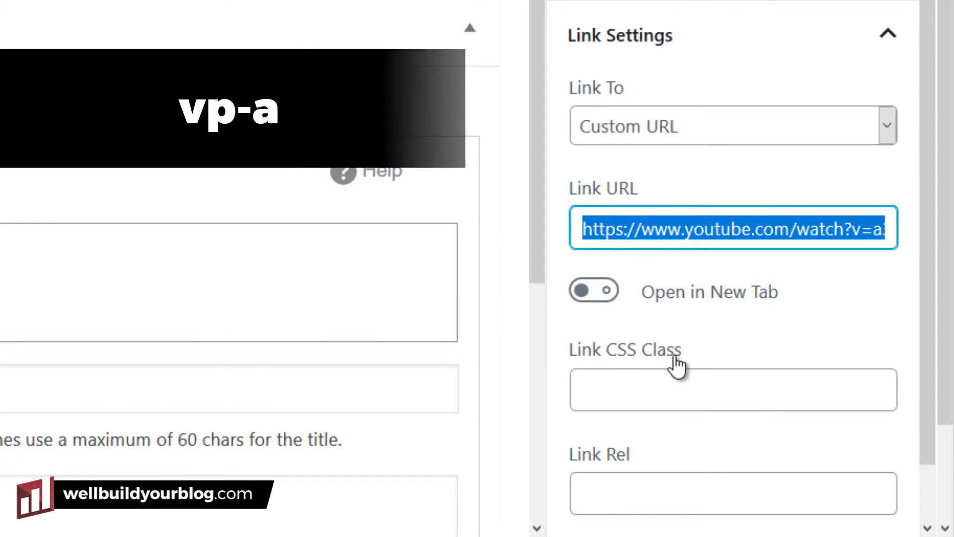
click(660, 380)
text(vp-a)
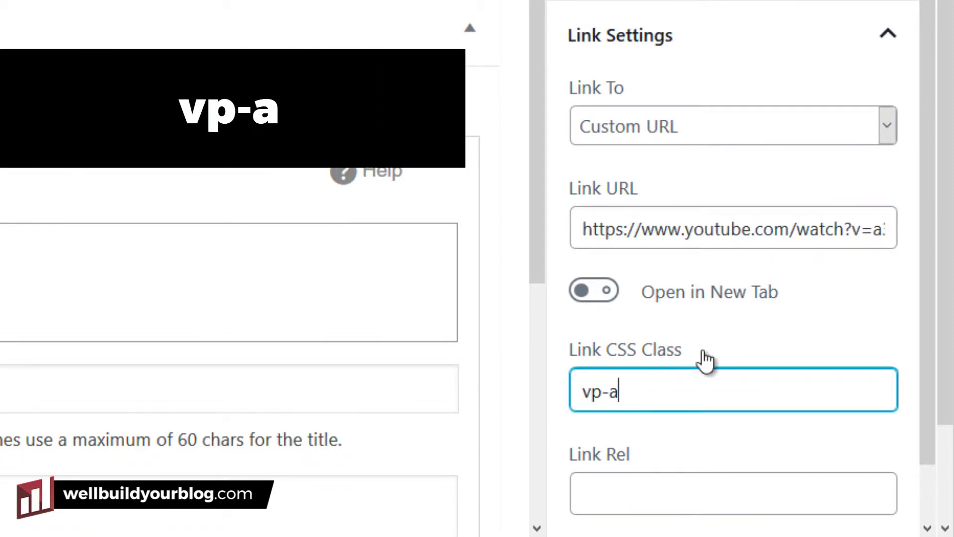
scroll(696, 348, down, 2)
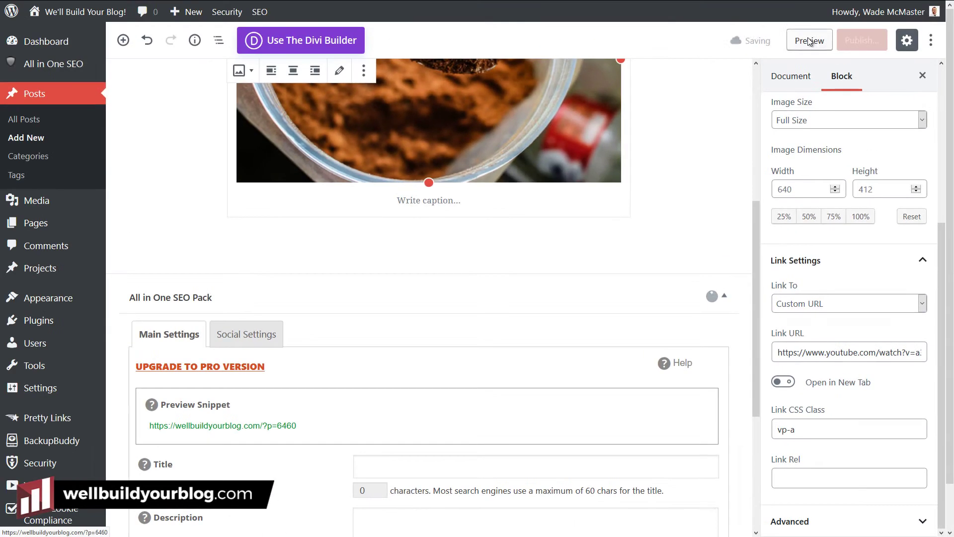
click(808, 40)
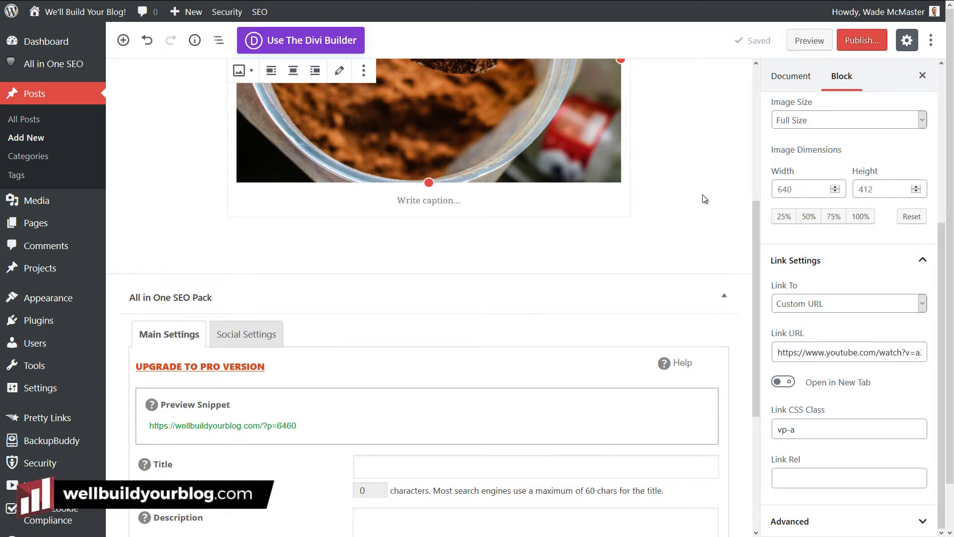
key(F11)
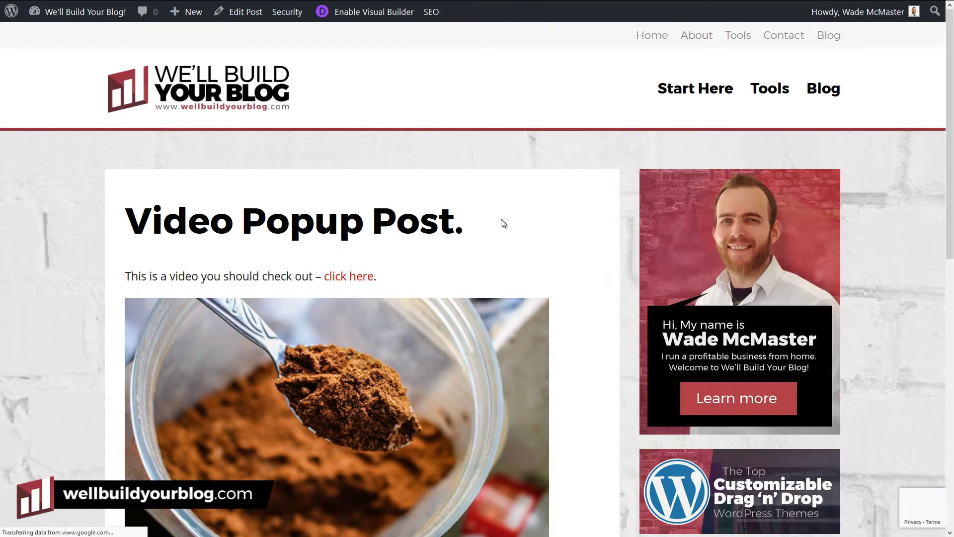
scroll(538, 233, down, 5)
scroll(589, 332, up, 3)
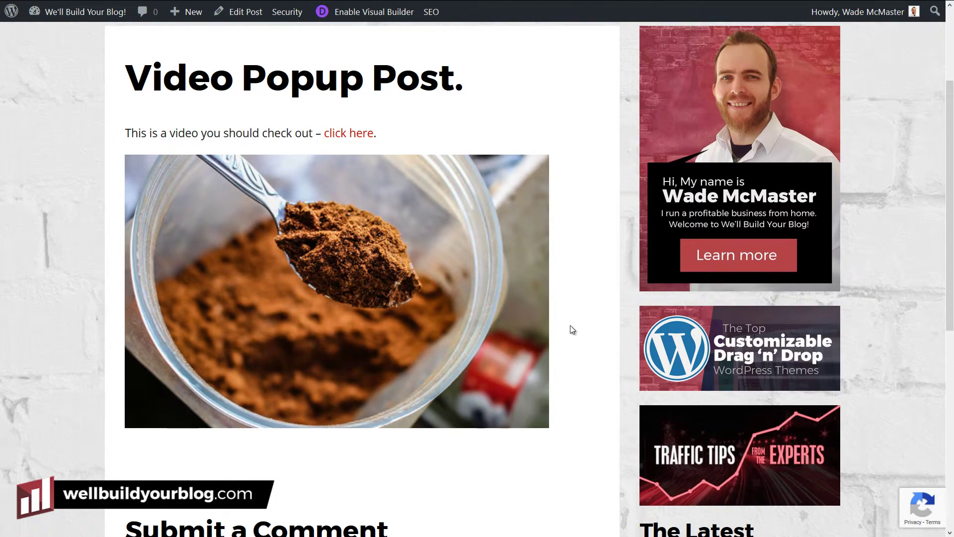
click(297, 263)
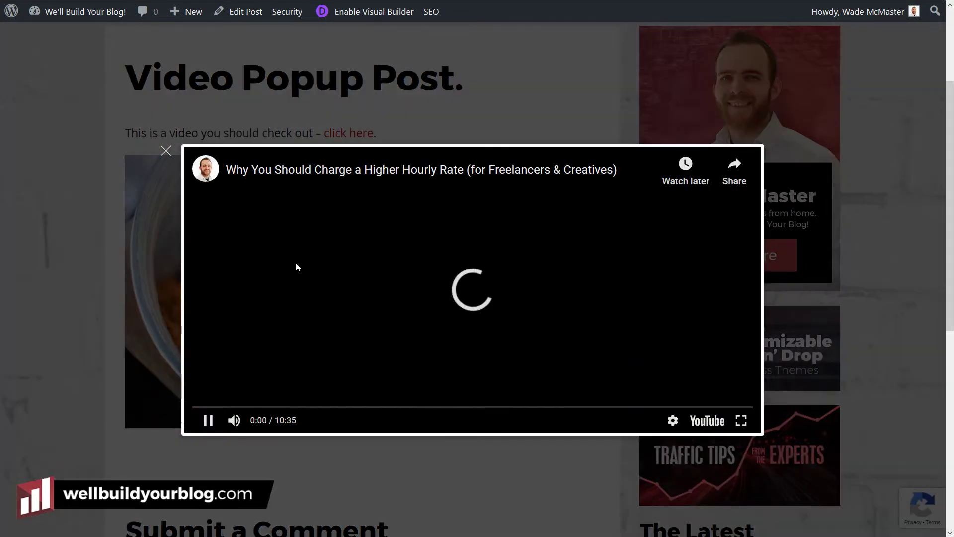
click(166, 150)
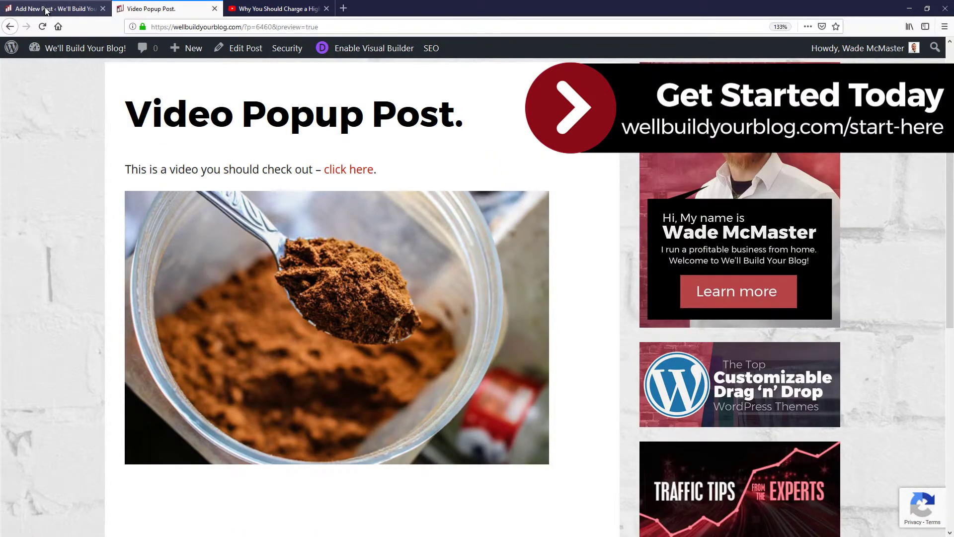
click(46, 11)
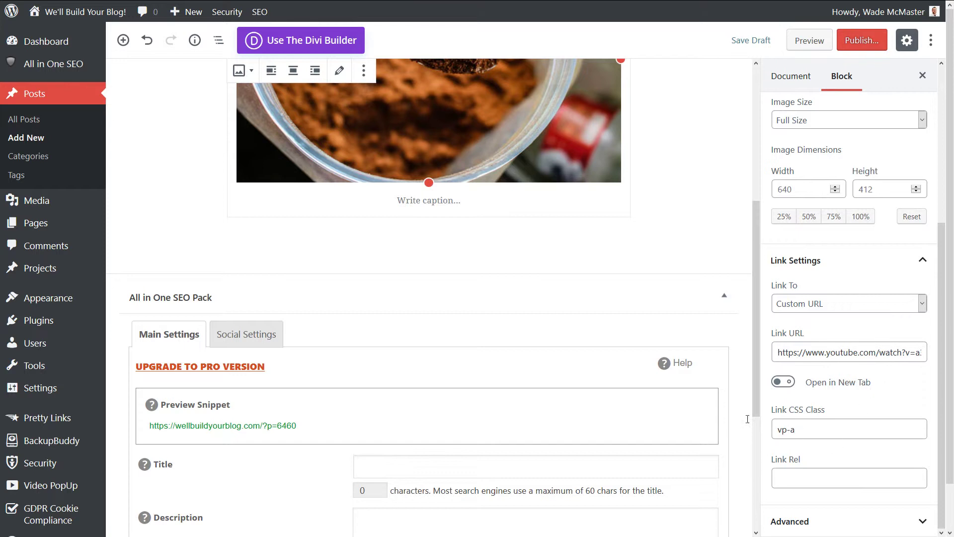
mouse_move(56, 487)
scroll(641, 331, up, 4)
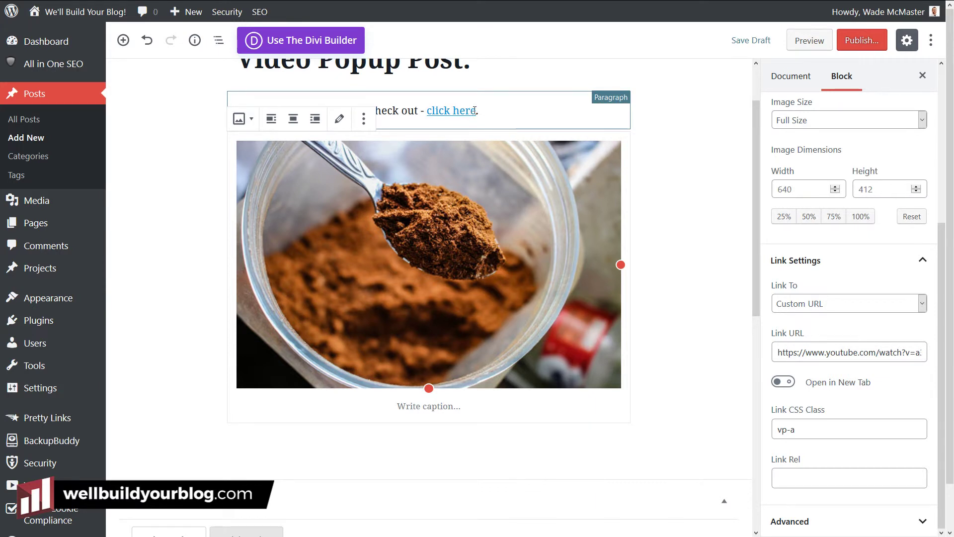
click(452, 111)
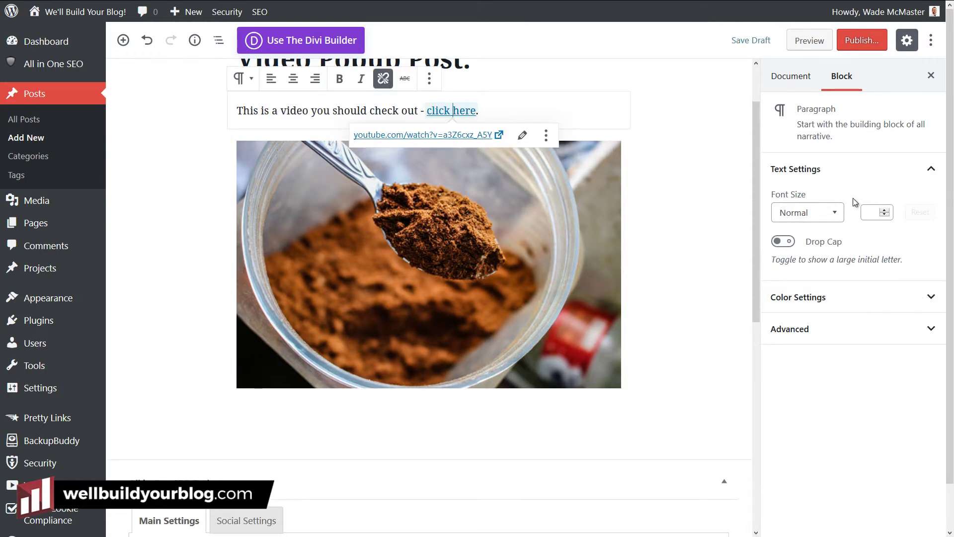
click(546, 135)
click(661, 106)
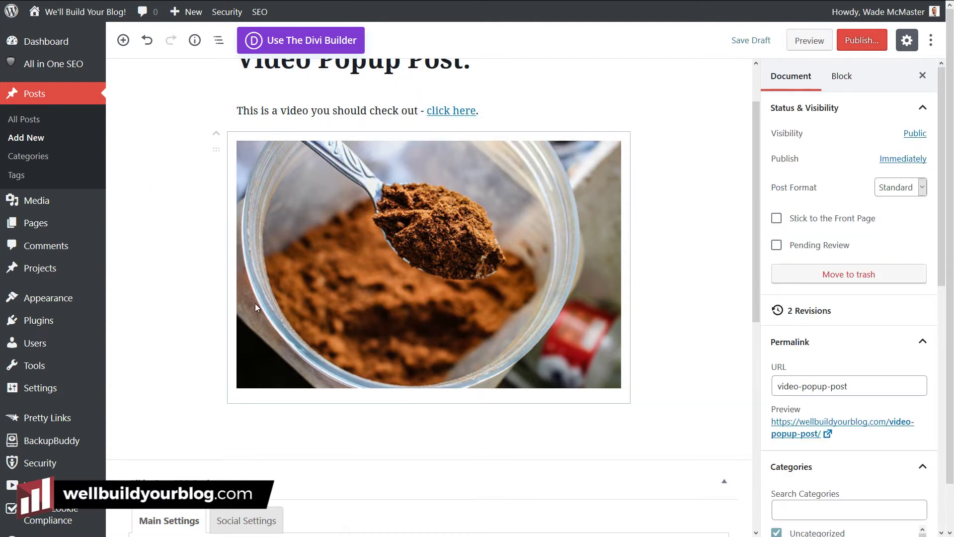
scroll(120, 457, down, 1)
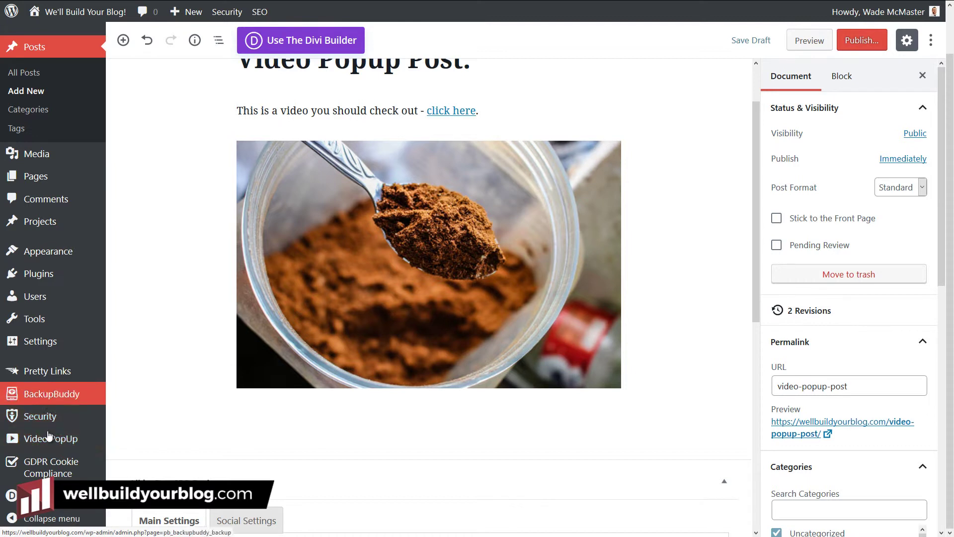
mouse_move(70, 409)
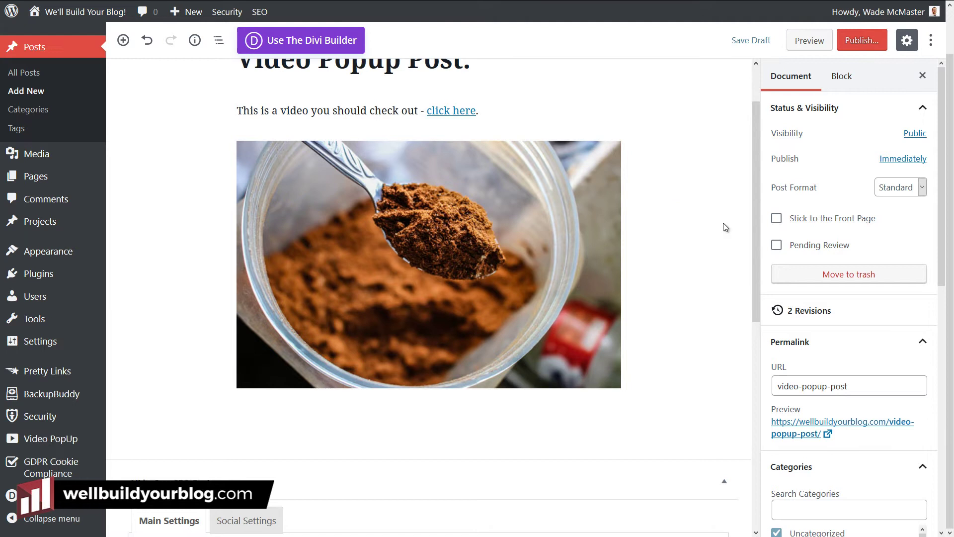
scroll(582, 237, up, 2)
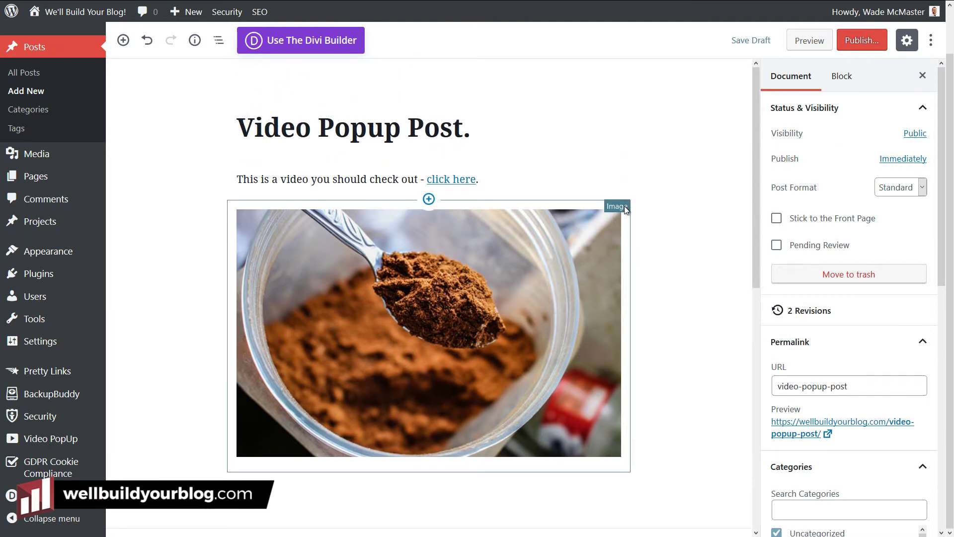